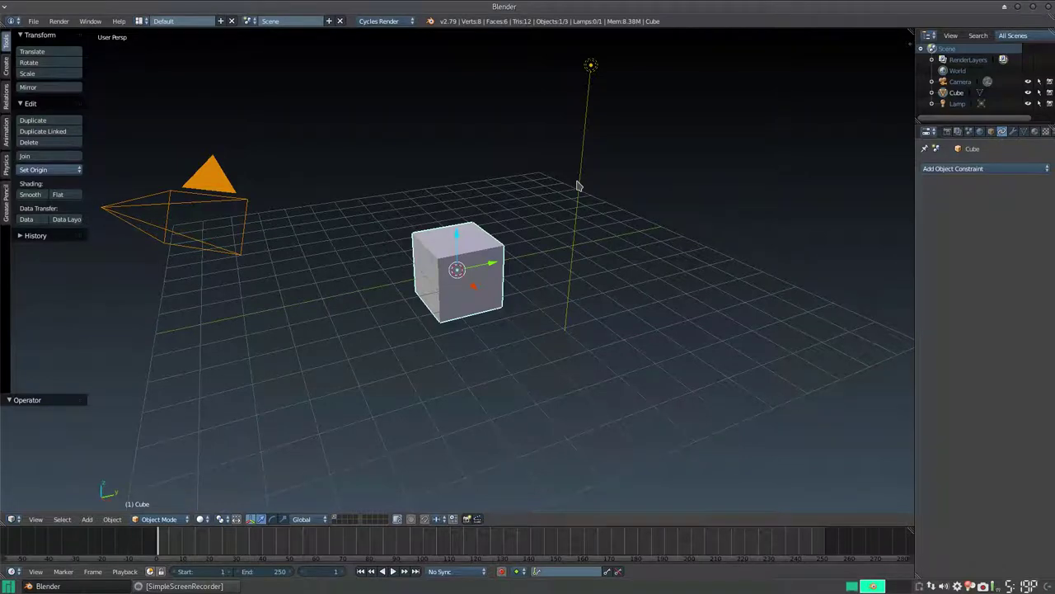
# Try lifting the cube along Z, check its height, and undo the move
pyautogui.moveTo(462, 286)
pyautogui.mouseDown(button='middle')
pyautogui.moveTo(559, 254)
pyautogui.moveTo(556, 283)
pyautogui.mouseUp(button='middle')
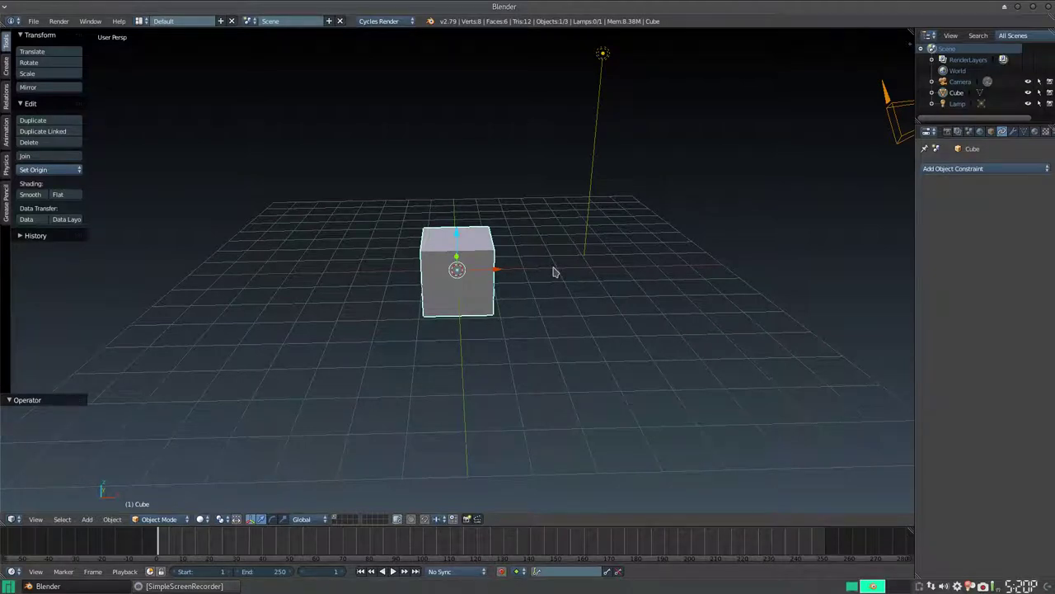
pyautogui.moveTo(499, 314)
pyautogui.mouseDown(button='middle')
pyautogui.moveTo(505, 277)
pyautogui.moveTo(512, 313)
pyautogui.mouseUp(button='middle')
pyautogui.moveTo(462, 247); pyautogui.dragTo(456, 220)
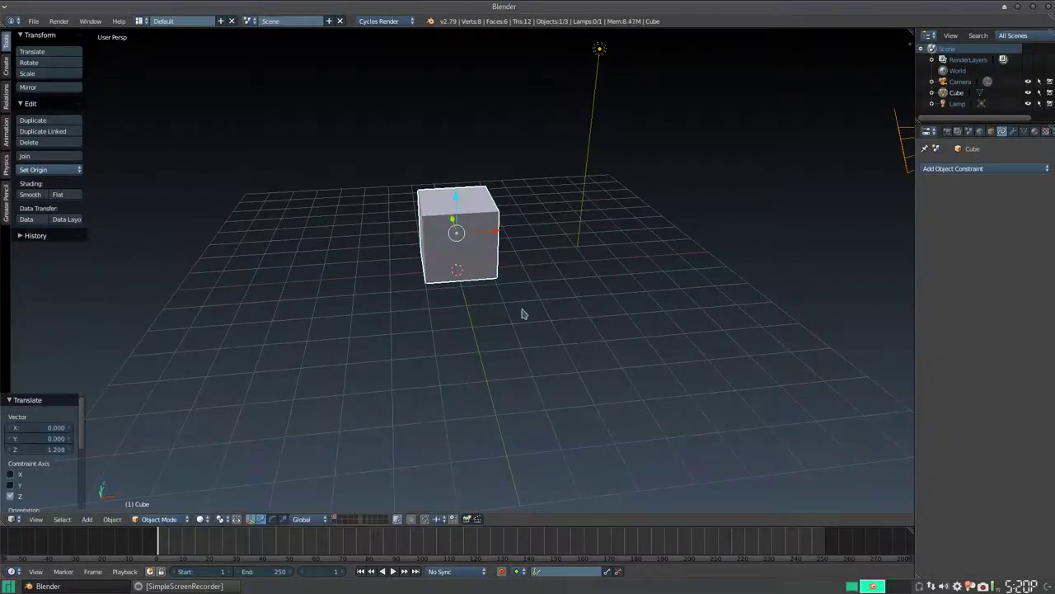
pyautogui.moveTo(521, 313); pyautogui.dragTo(505, 270, button='middle')
pyautogui.hotkey('ctrl', 'z')
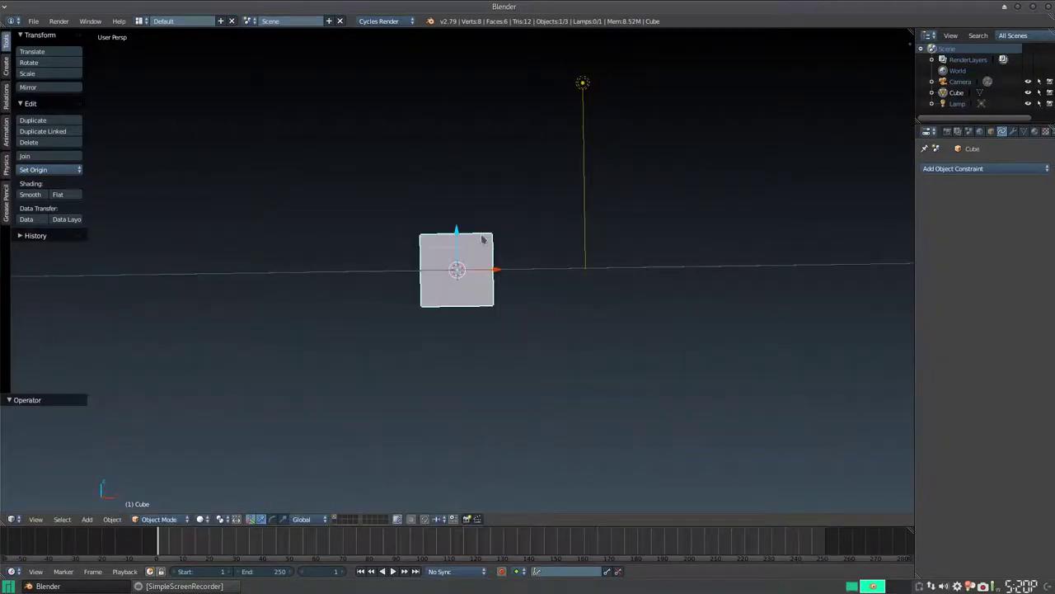
# Raise the cube exactly 1 unit along Z so it sits on the grid
pyautogui.moveTo(461, 243); pyautogui.dragTo(461, 202)
pyautogui.moveTo(522, 231)
pyautogui.mouseDown(button='middle')
pyautogui.moveTo(520, 276)
pyautogui.moveTo(519, 266)
pyautogui.moveTo(544, 393)
pyautogui.mouseUp(button='middle')
pyautogui.scroll(-5, 519, 275)
pyautogui.scroll(2, 544, 394)
pyautogui.scroll(-1, 539, 379)
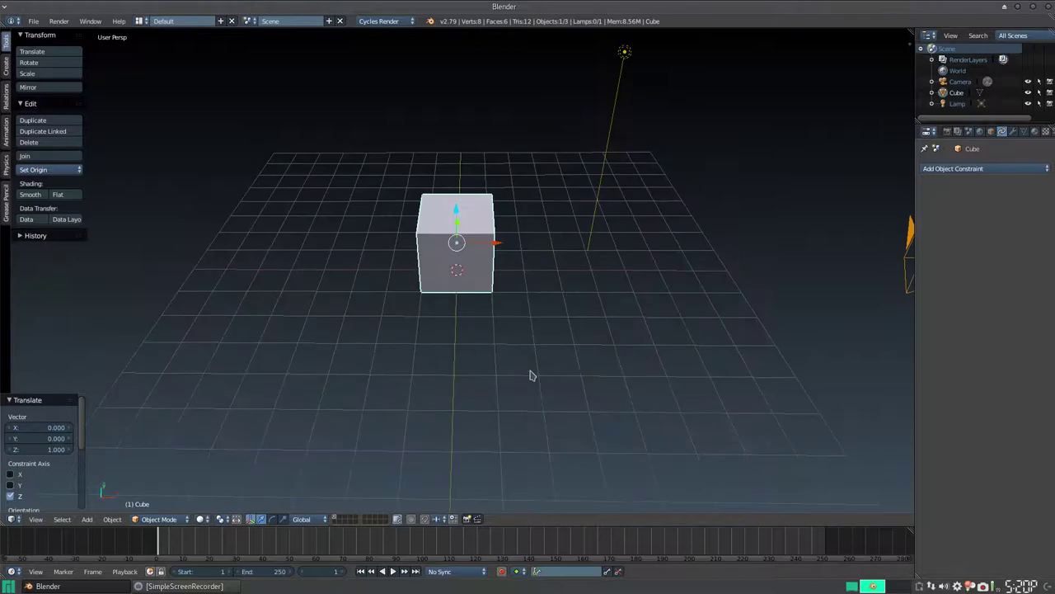
pyautogui.hotkey('shift', 'a')
# Add a plane at the origin and scale it up 5 times
pyautogui.click(569, 149)
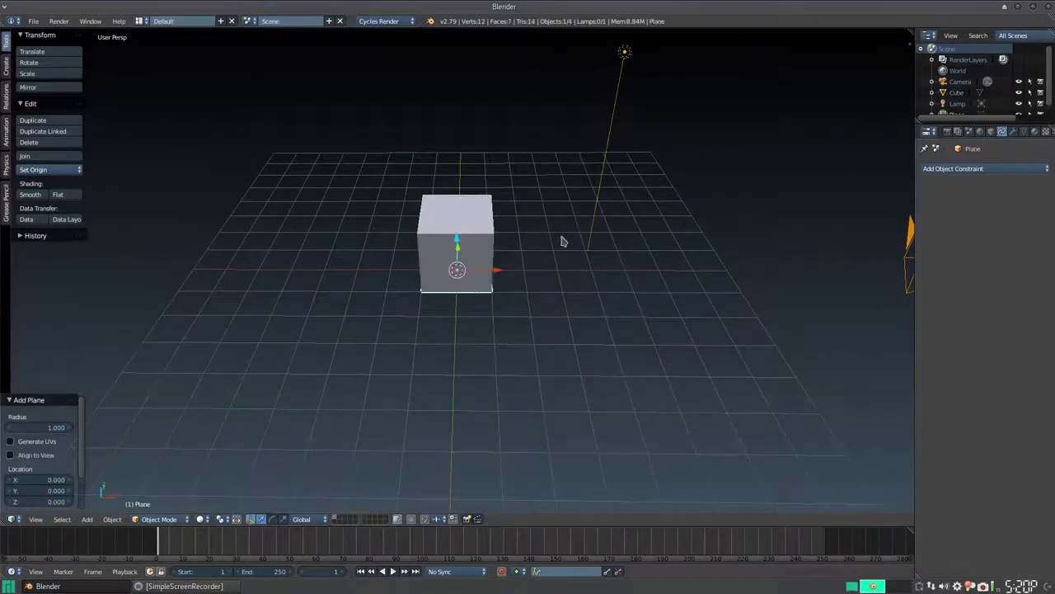
pyautogui.write('s5')
pyautogui.press('Return')
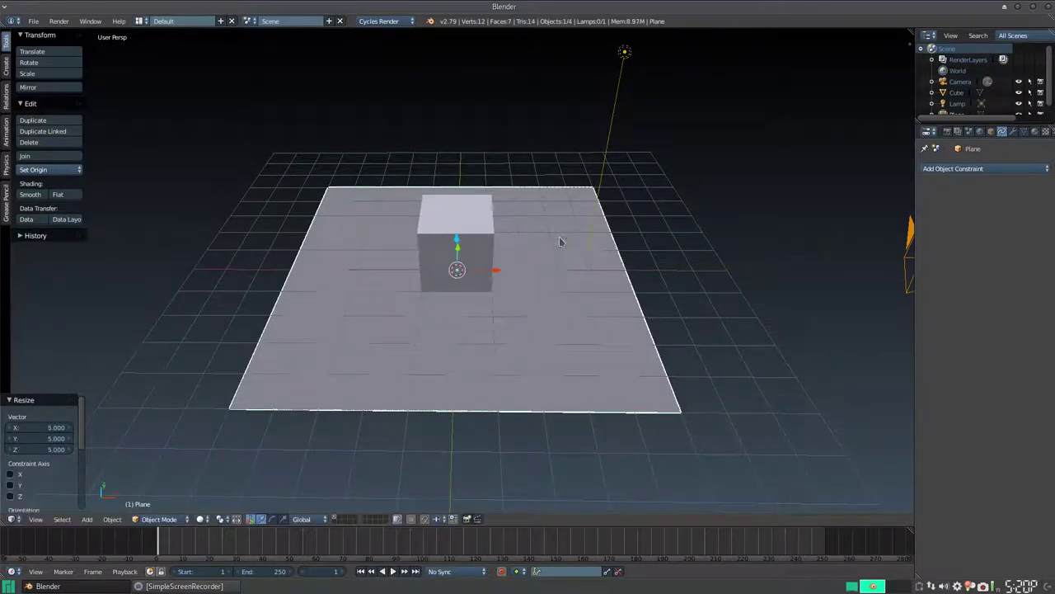
# Shrink the cube to half size with scale 0.5
pyautogui.rightClick(495, 232)
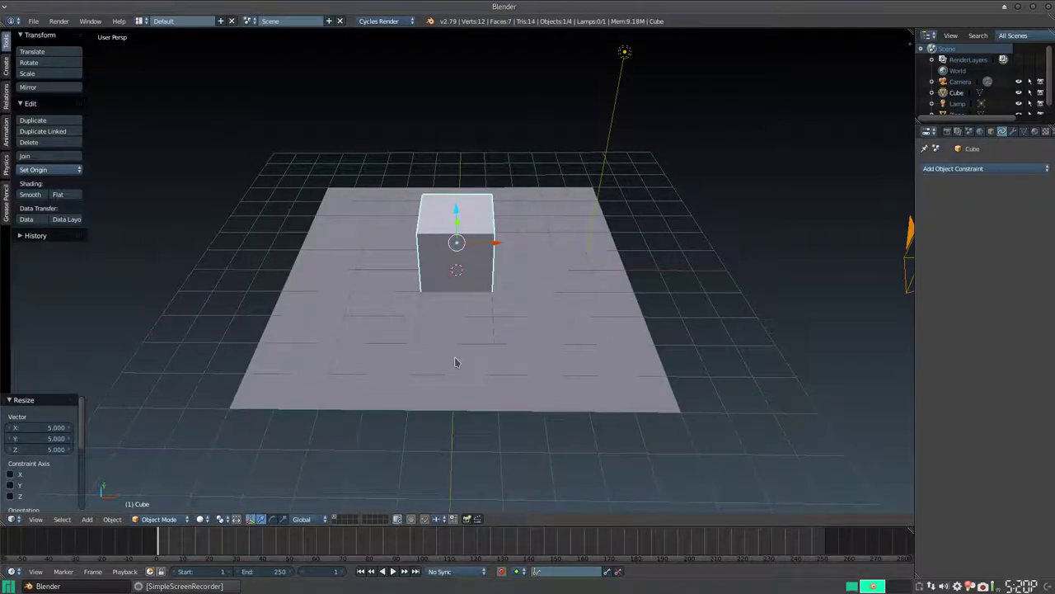
pyautogui.write('s0.5')
pyautogui.press('Return')
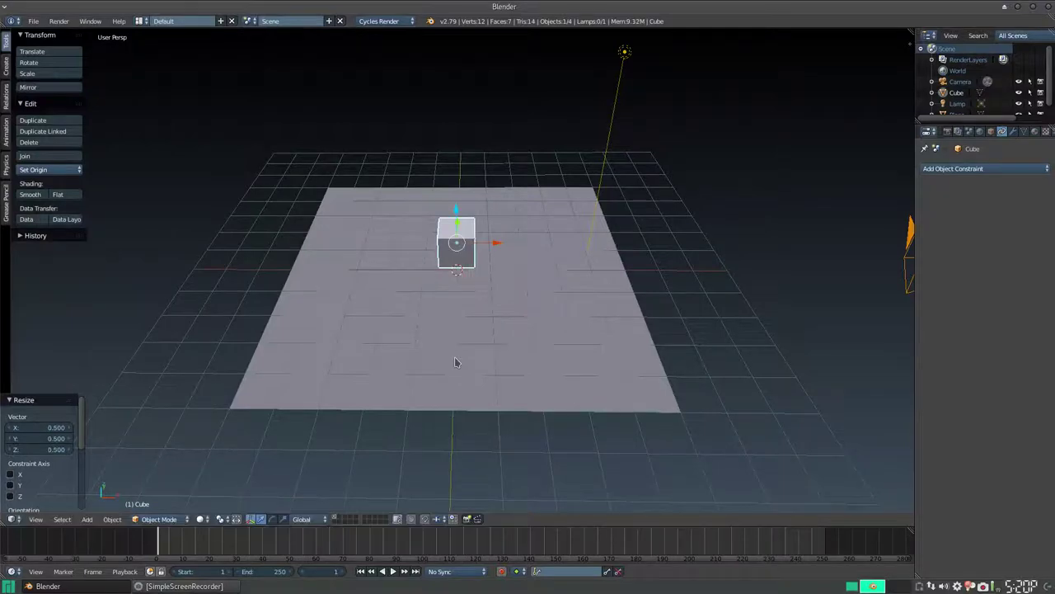
# Move the cube down 1 unit along Z, then lift it back onto the plane
pyautogui.moveTo(448, 325); pyautogui.dragTo(446, 264, button='middle')
pyautogui.write('gz')
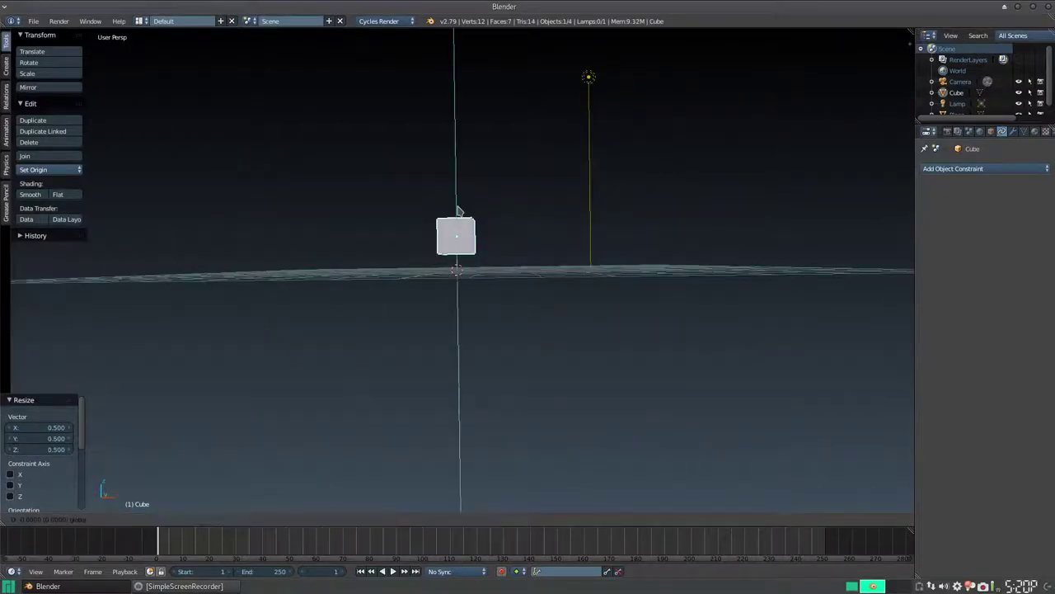
pyautogui.write('-1')
pyautogui.press('Return')
pyautogui.moveTo(458, 233); pyautogui.dragTo(462, 227)
pyautogui.moveTo(462, 226); pyautogui.dragTo(650, 354, button='middle')
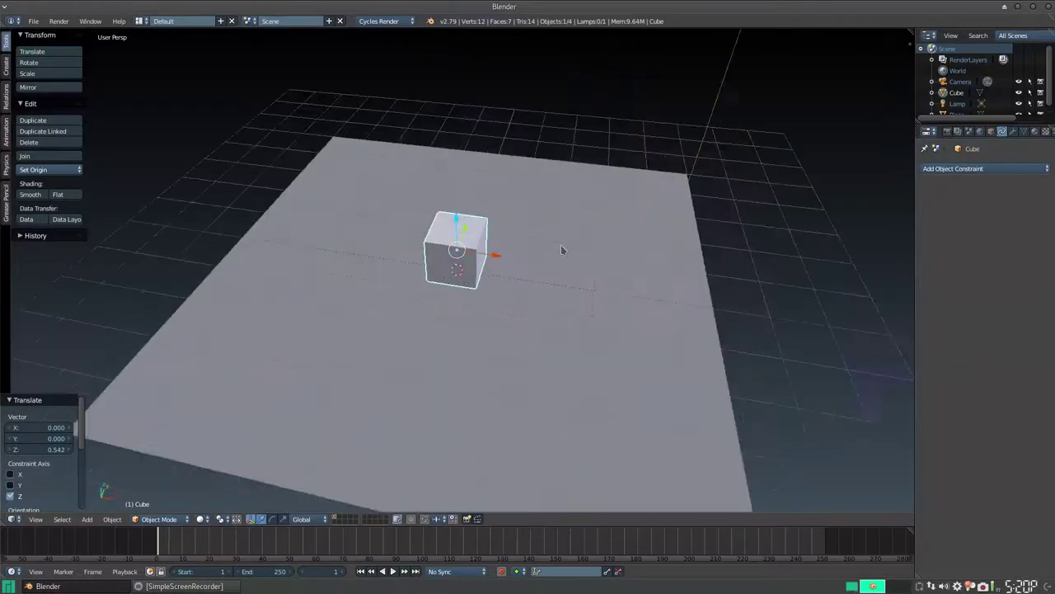
# Tick Ambient Occlusion under Shading in the viewport sidebar to shade the cube and plane
pyautogui.press('n')
pyautogui.scroll(-5, 833, 396)
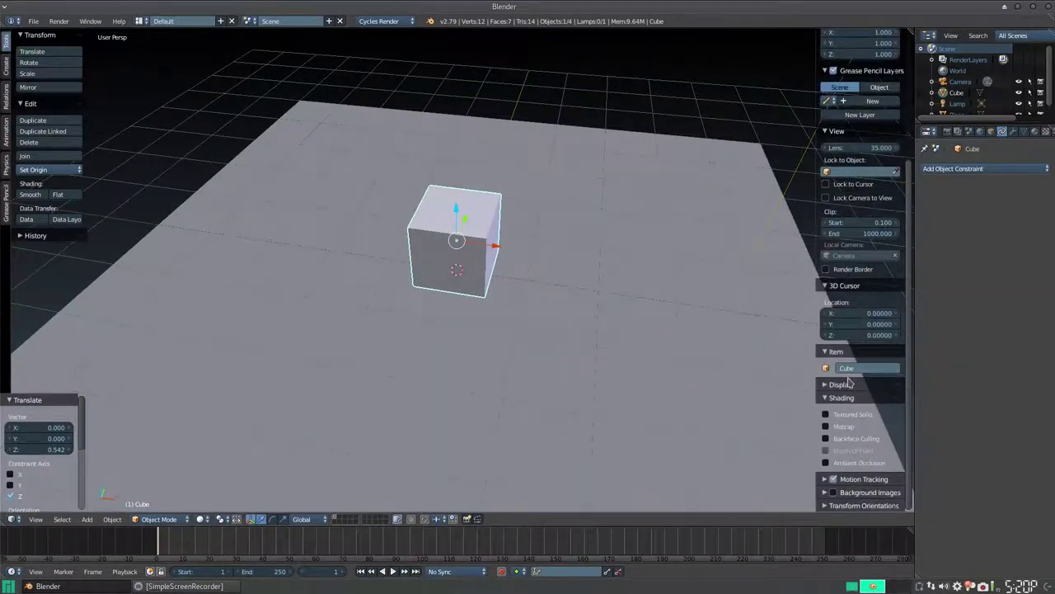
pyautogui.click(835, 386)
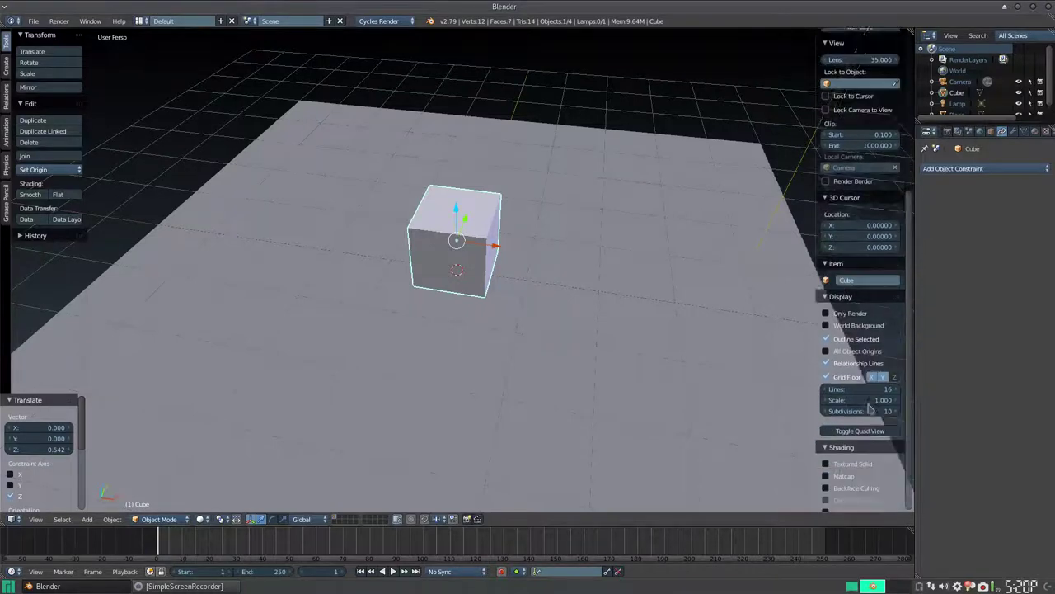
pyautogui.scroll(-4, 873, 412)
pyautogui.scroll(1, 867, 414)
pyautogui.click(827, 298)
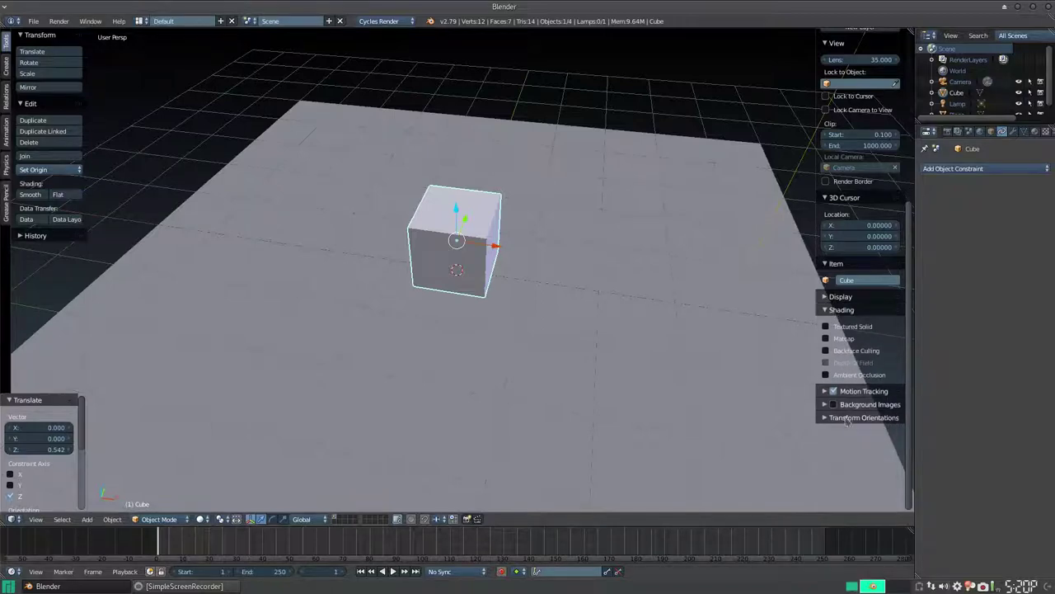
pyautogui.click(823, 391)
pyautogui.click(826, 390)
pyautogui.click(845, 377)
pyautogui.moveTo(450, 344)
pyautogui.mouseDown(button='middle')
pyautogui.moveTo(514, 296)
pyautogui.moveTo(629, 348)
pyautogui.moveTo(460, 214)
pyautogui.mouseUp(button='middle')
# Slide the cube about -4.18 along X to the plane's left edge
pyautogui.press('n')
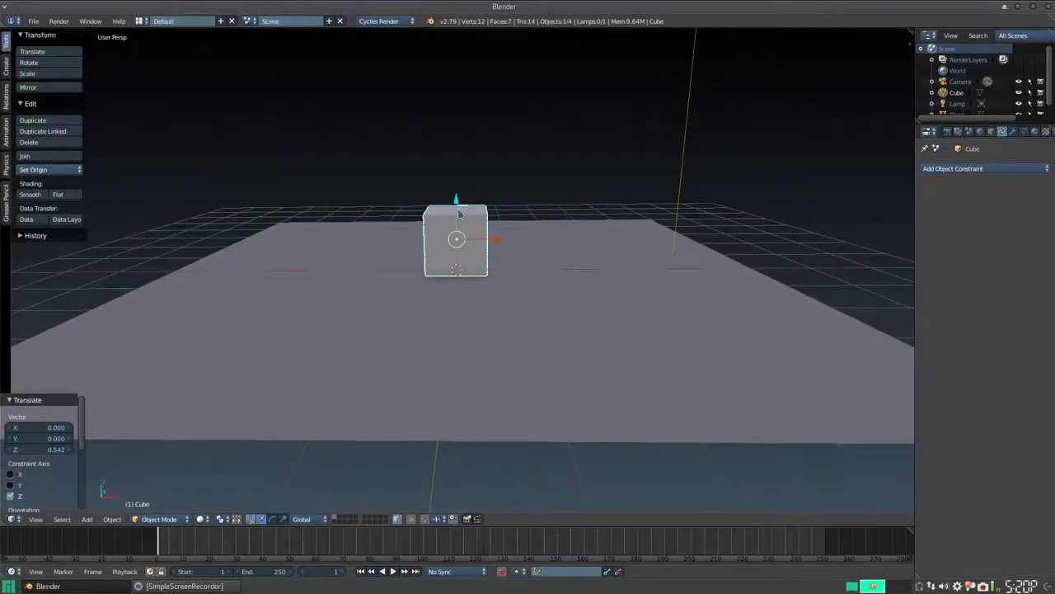
pyautogui.moveTo(460, 203); pyautogui.dragTo(456, 202)
pyautogui.scroll(-2, 469, 250)
pyautogui.moveTo(437, 260); pyautogui.dragTo(517, 263, button='middle')
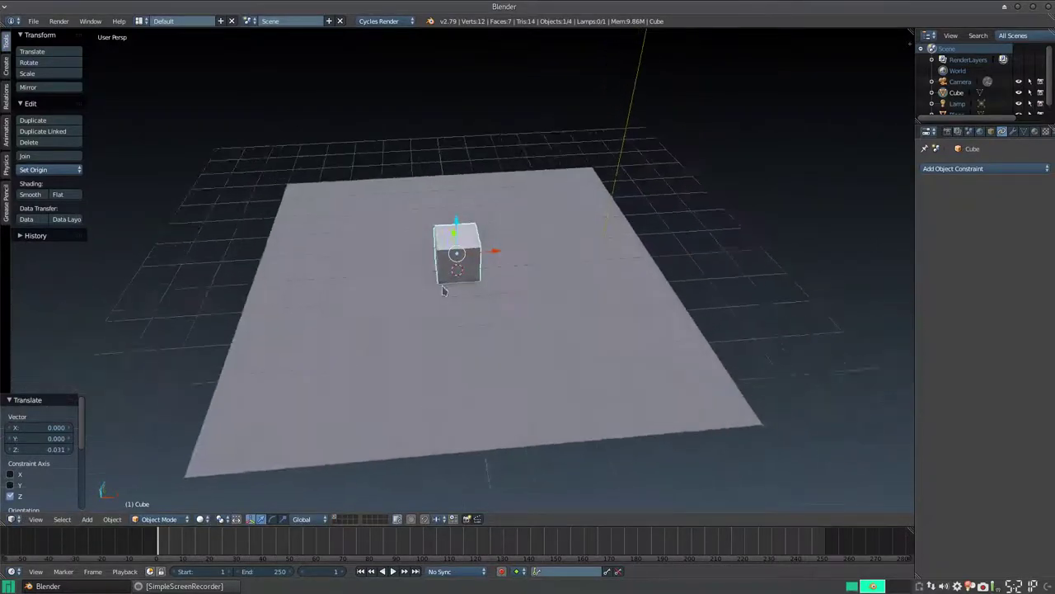
pyautogui.moveTo(493, 257); pyautogui.dragTo(320, 265)
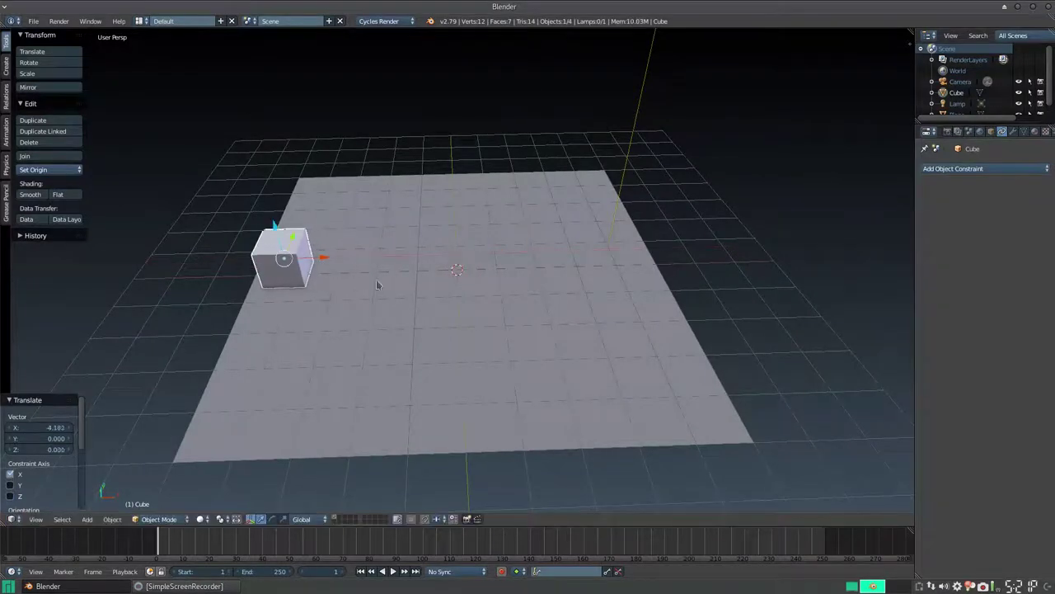
# Reselect the cube, hide the tool shelf, and show the sidebar with its transform values
pyautogui.rightClick(651, 268)
pyautogui.rightClick(284, 269)
pyautogui.press('t')
pyautogui.press('n')
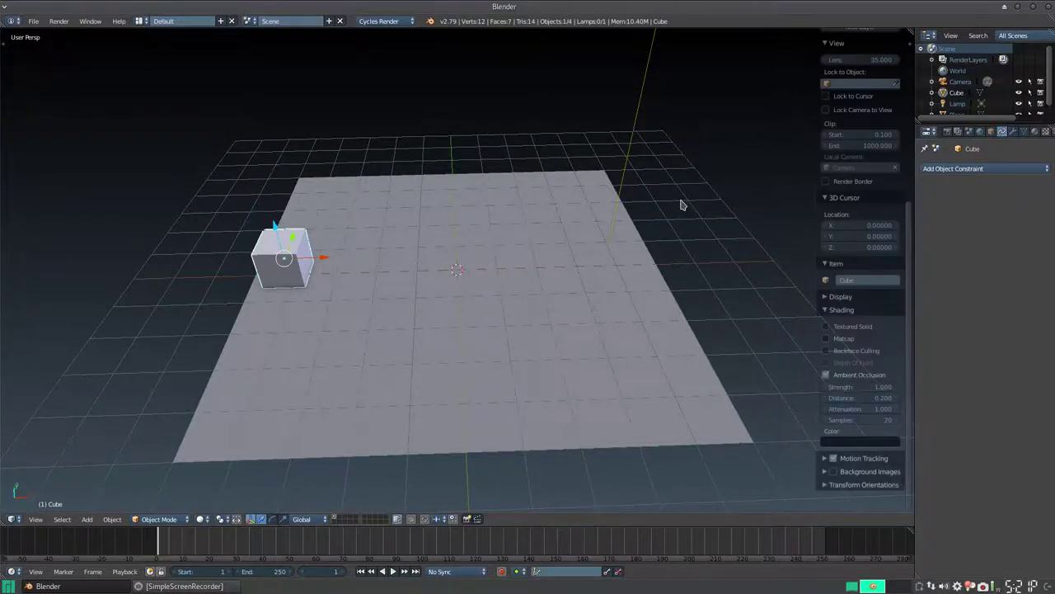
pyautogui.scroll(-4, 864, 157)
pyautogui.scroll(4, 864, 157)
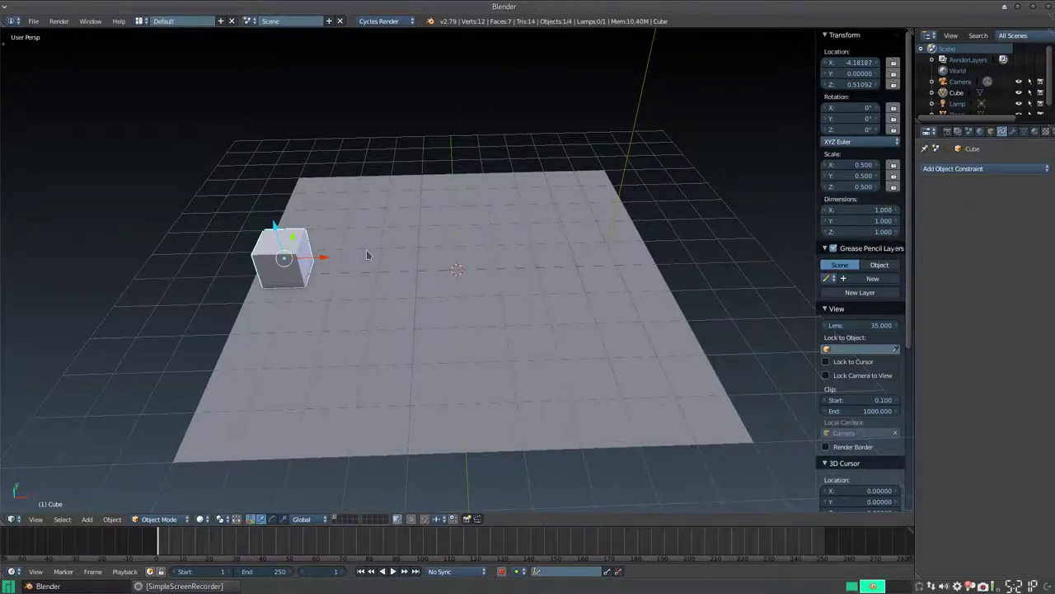
# Slide the cube along X to about 4.45, then -4.44, then back near X 0.03
pyautogui.moveTo(322, 261); pyautogui.dragTo(578, 261)
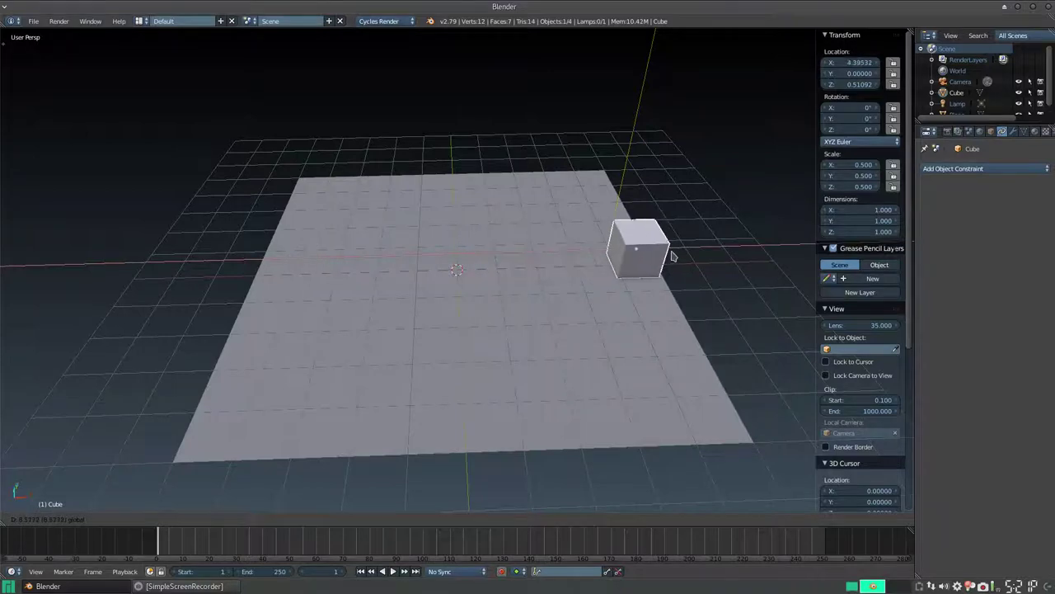
pyautogui.moveTo(578, 261); pyautogui.dragTo(676, 252)
pyautogui.moveTo(676, 252)
pyautogui.mouseDown(button='middle')
pyautogui.moveTo(644, 230)
pyautogui.moveTo(672, 246)
pyautogui.mouseUp(button='middle')
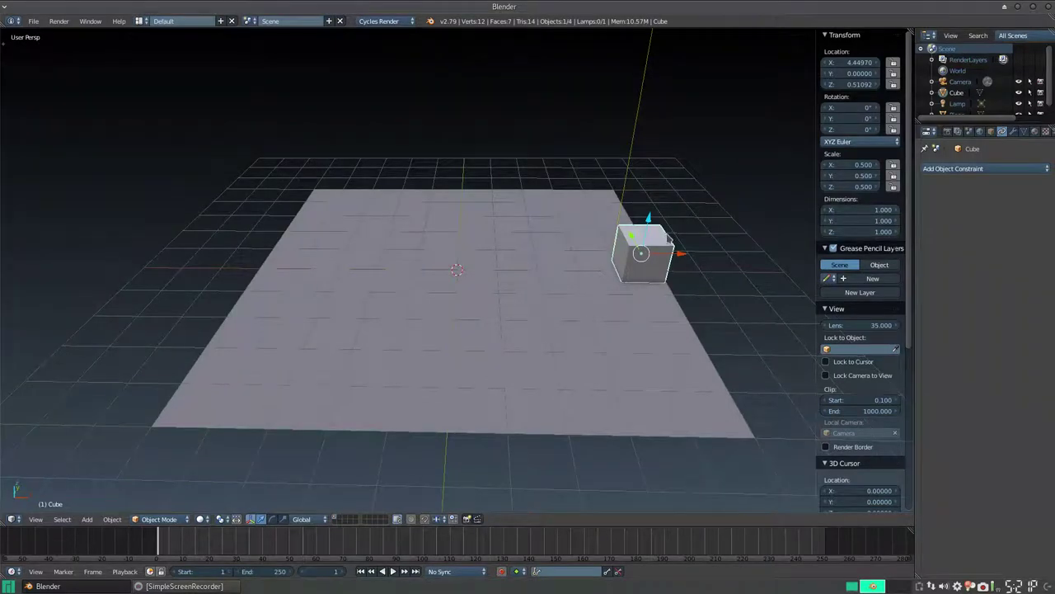
pyautogui.moveTo(667, 256); pyautogui.dragTo(314, 300)
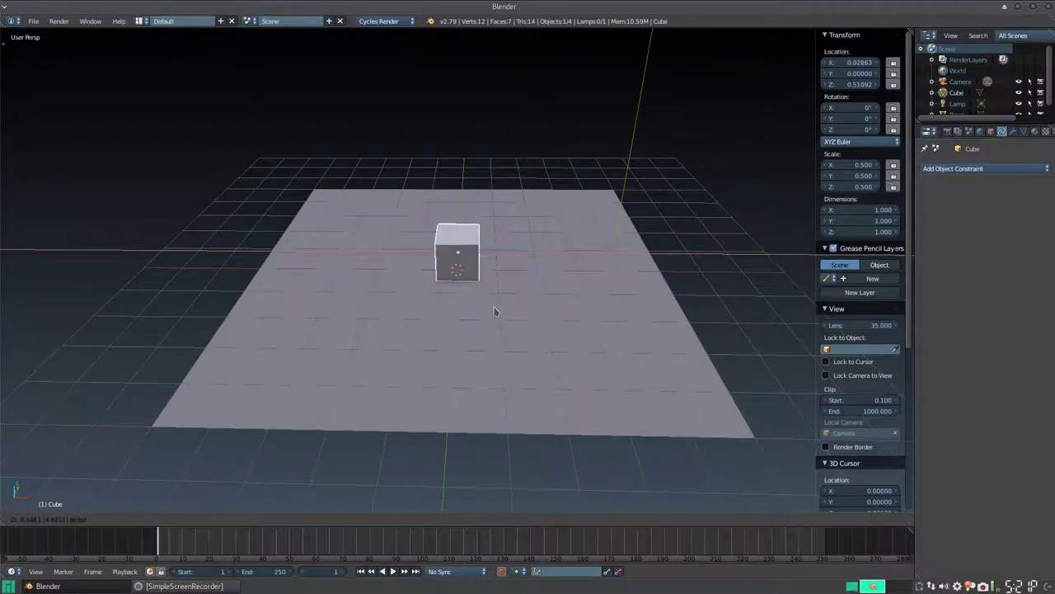
pyautogui.moveTo(315, 300); pyautogui.dragTo(490, 308)
pyautogui.moveTo(466, 290)
pyautogui.mouseDown(button='middle')
pyautogui.moveTo(384, 385)
pyautogui.moveTo(412, 335)
pyautogui.moveTo(429, 334)
pyautogui.moveTo(431, 354)
pyautogui.mouseUp(button='middle')
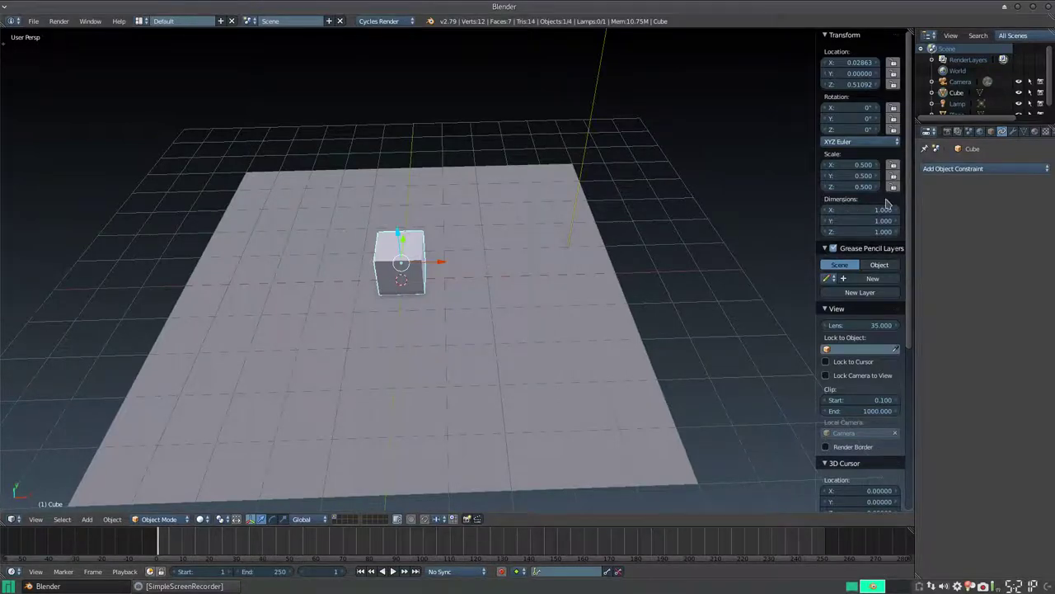
# Add a Limit Location constraint to the cube
pyautogui.click(978, 170)
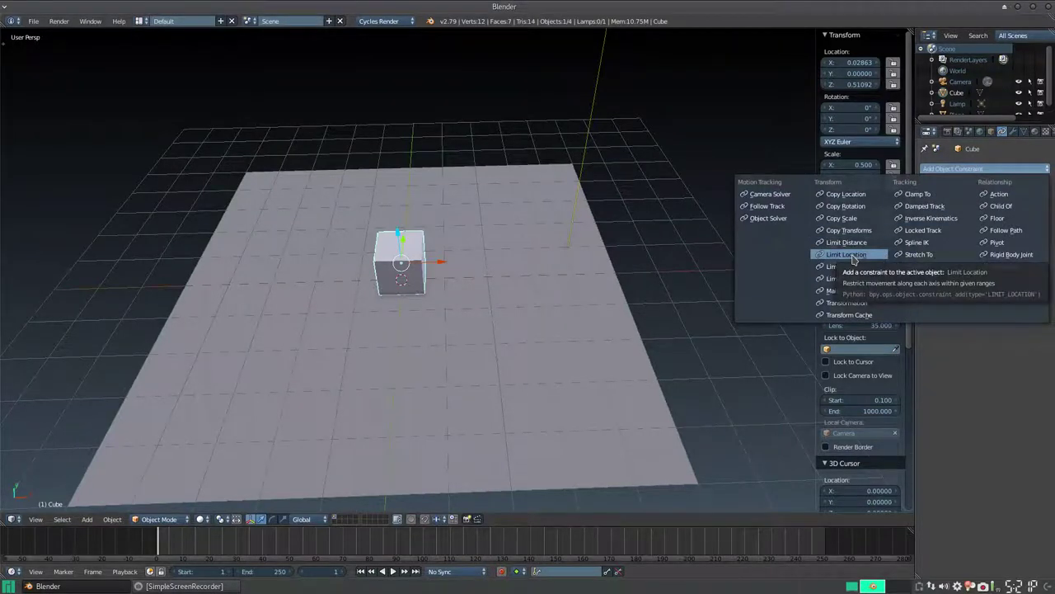
pyautogui.click(853, 257)
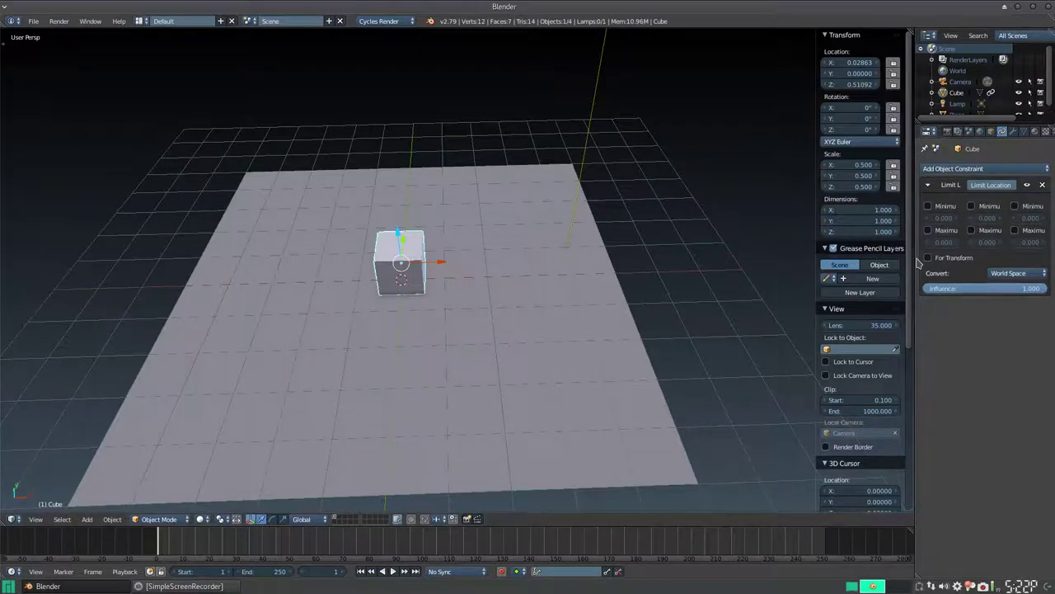
pyautogui.moveTo(913, 263); pyautogui.dragTo(829, 265)
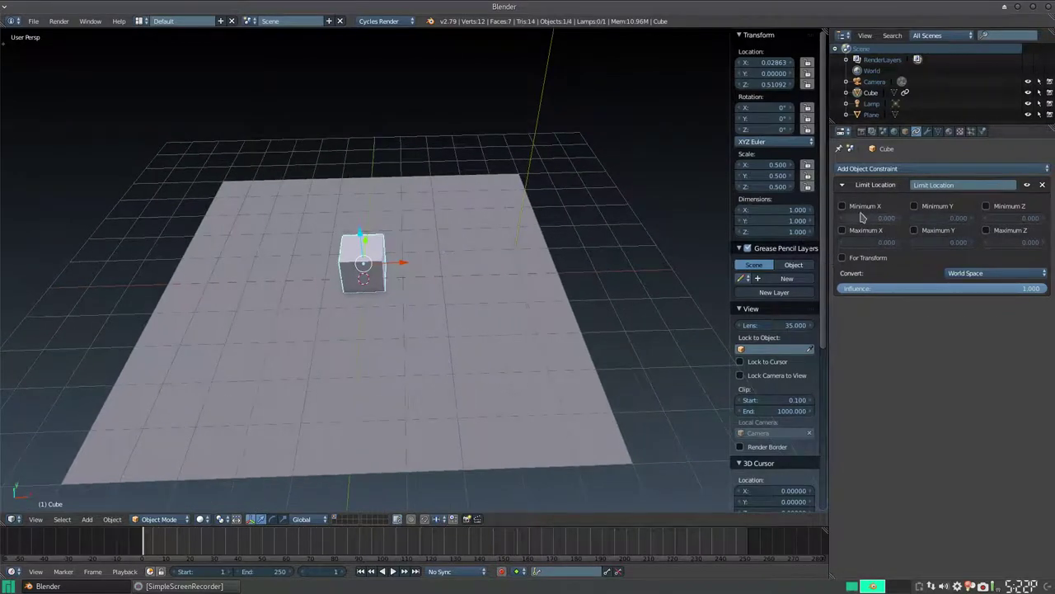
# Set the constraint's Minimum X to -4.4 and enable Maximum X at 4.4
pyautogui.click(859, 217)
pyautogui.write('-4.4')
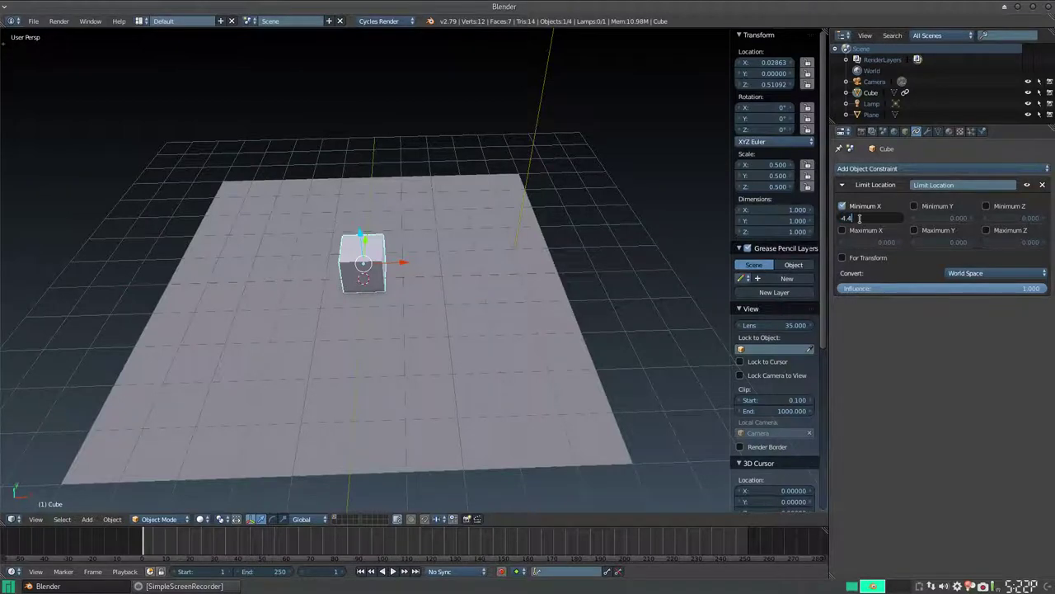
pyautogui.press('Return')
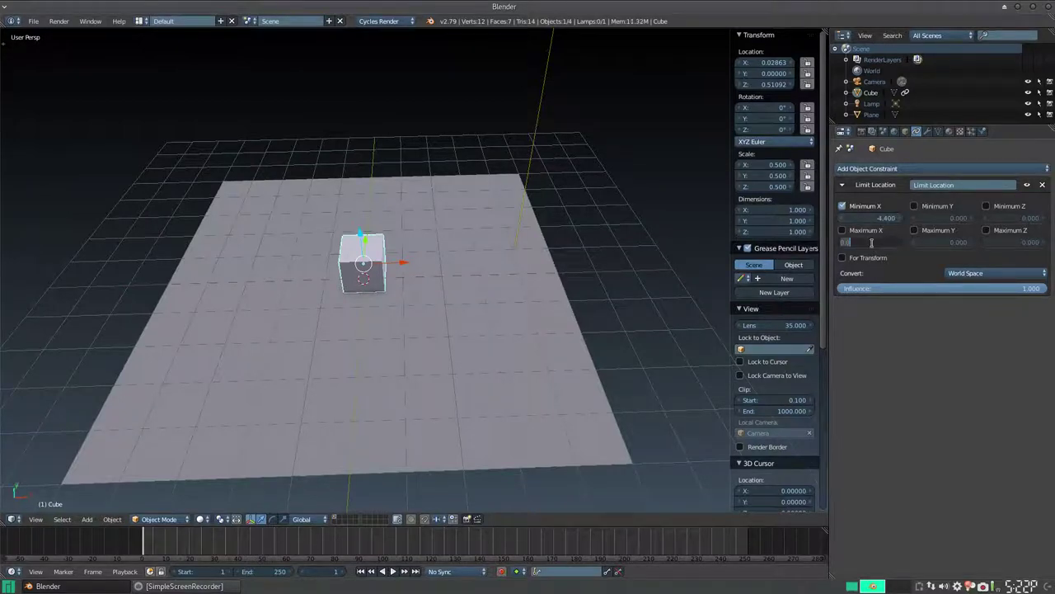
pyautogui.click(841, 230)
pyautogui.click(850, 243)
pyautogui.write('4.4')
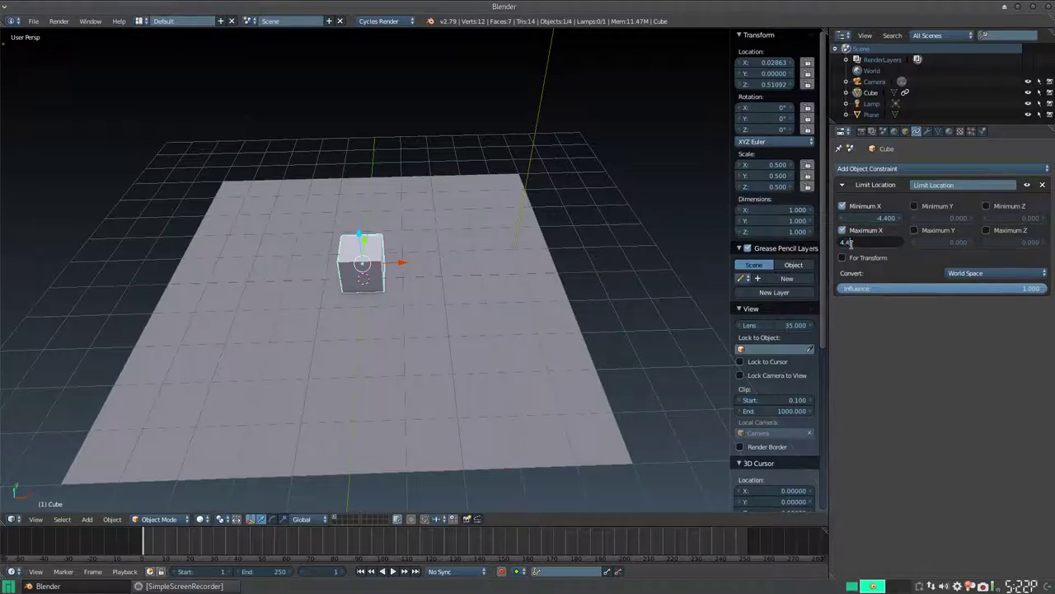
pyautogui.press('Return')
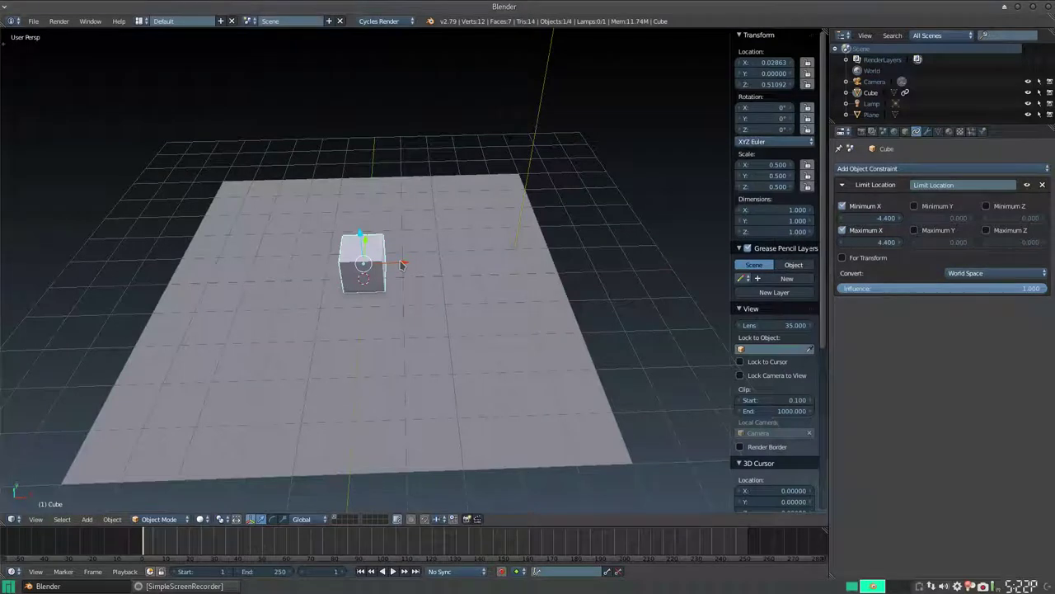
# Drag the cube left and right along X past both limits to confirm it stays clamped
pyautogui.moveTo(403, 264); pyautogui.dragTo(186, 265)
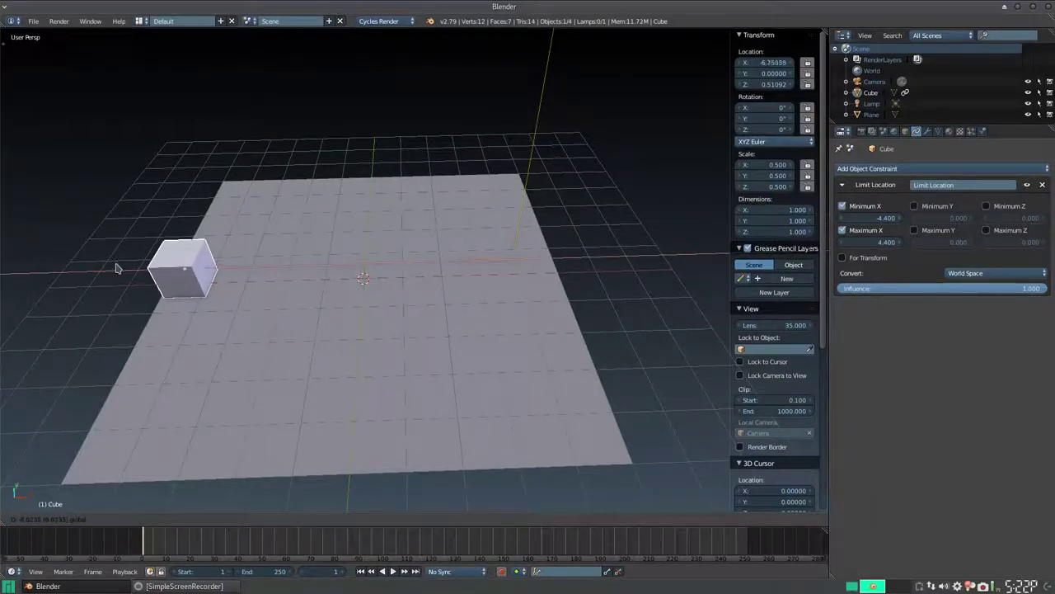
pyautogui.moveTo(186, 264); pyautogui.dragTo(23, 277)
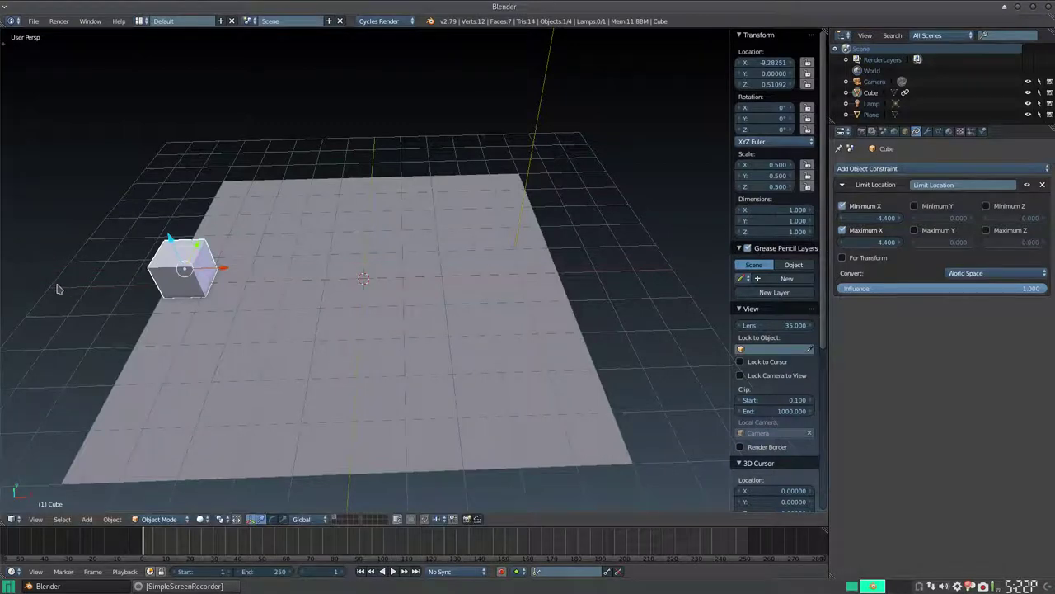
pyautogui.moveTo(199, 271)
pyautogui.mouseDown()
pyautogui.moveTo(171, 273)
pyautogui.moveTo(601, 272)
pyautogui.moveTo(408, 273)
pyautogui.mouseUp()
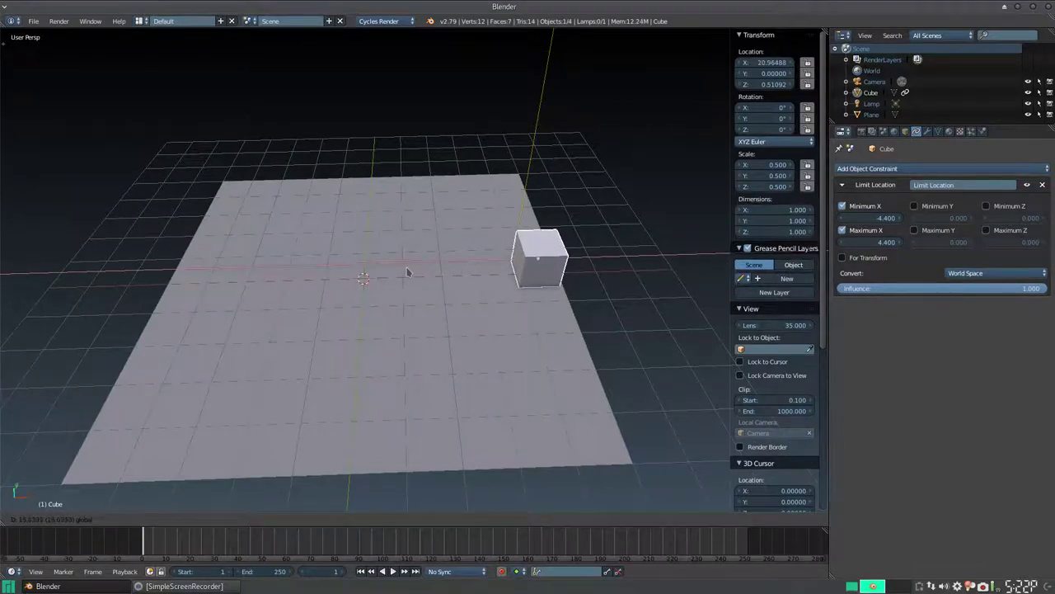
pyautogui.moveTo(603, 253); pyautogui.dragTo(488, 265)
pyautogui.moveTo(575, 261); pyautogui.dragTo(482, 266)
pyautogui.moveTo(554, 243); pyautogui.dragTo(521, 224, button='middle')
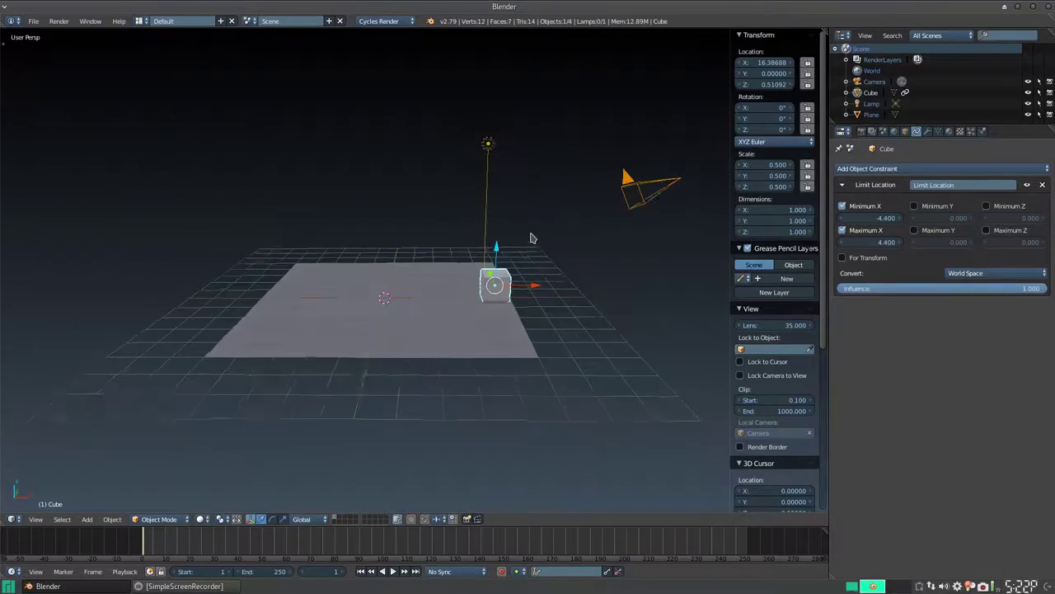
pyautogui.scroll(3, 548, 284)
pyautogui.moveTo(619, 320); pyautogui.dragTo(518, 320)
# Move the cube with G X, cancel one move, then drop it near the centre at X 0.12117
pyautogui.press('g')
pyautogui.press('x')
pyautogui.click(676, 327)
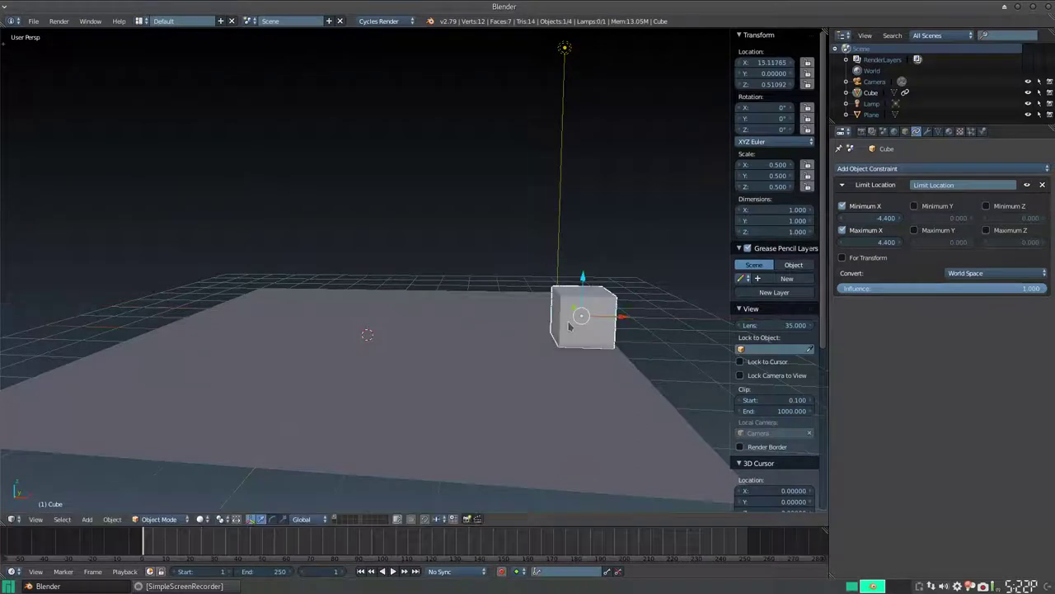
pyautogui.press('g')
pyautogui.press('x')
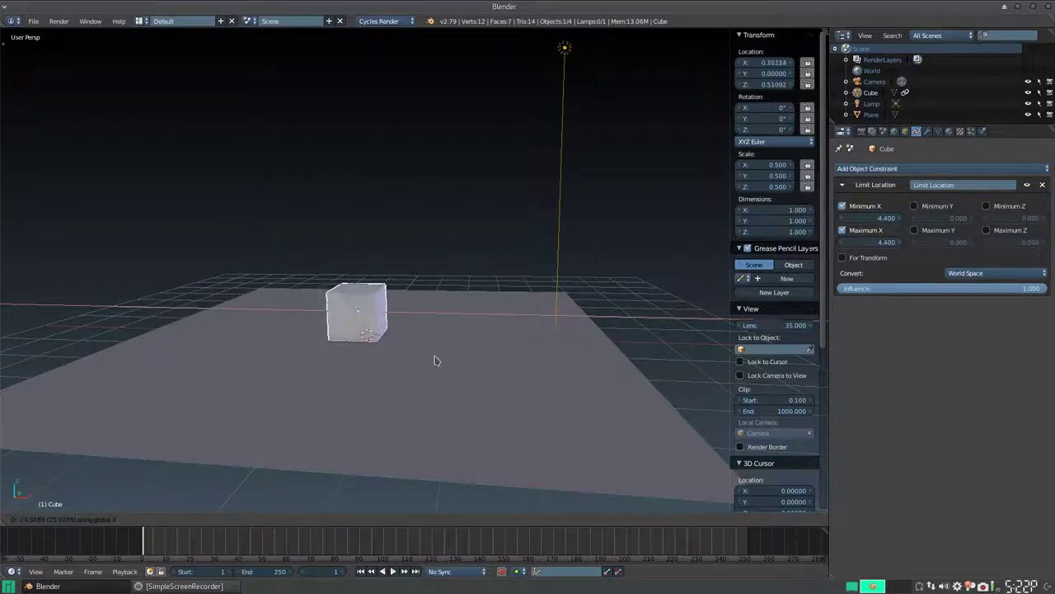
pyautogui.rightClick(349, 349)
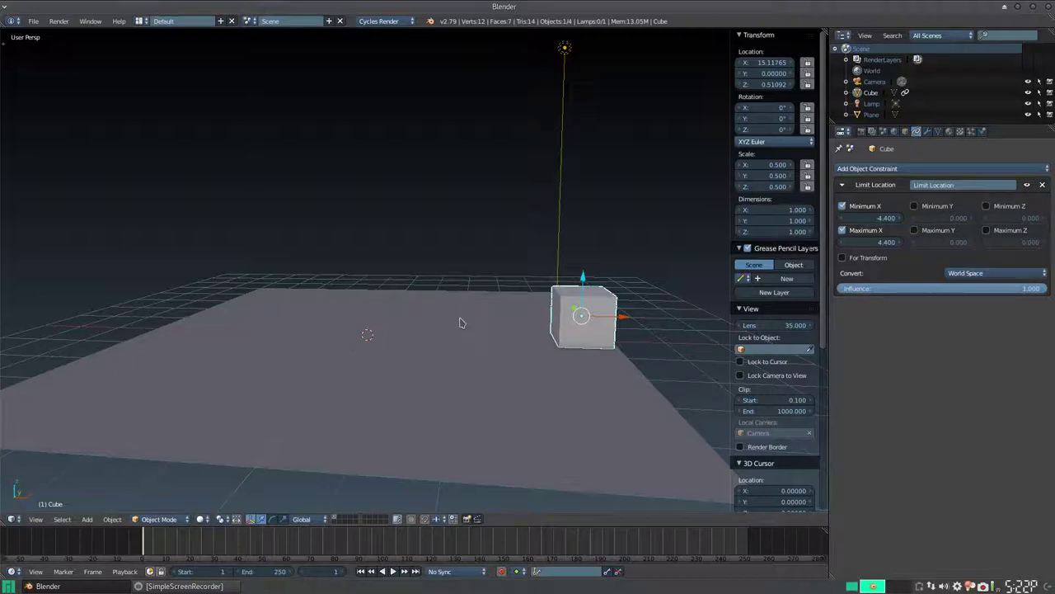
pyautogui.click(612, 313)
pyautogui.press('g')
pyautogui.press('x')
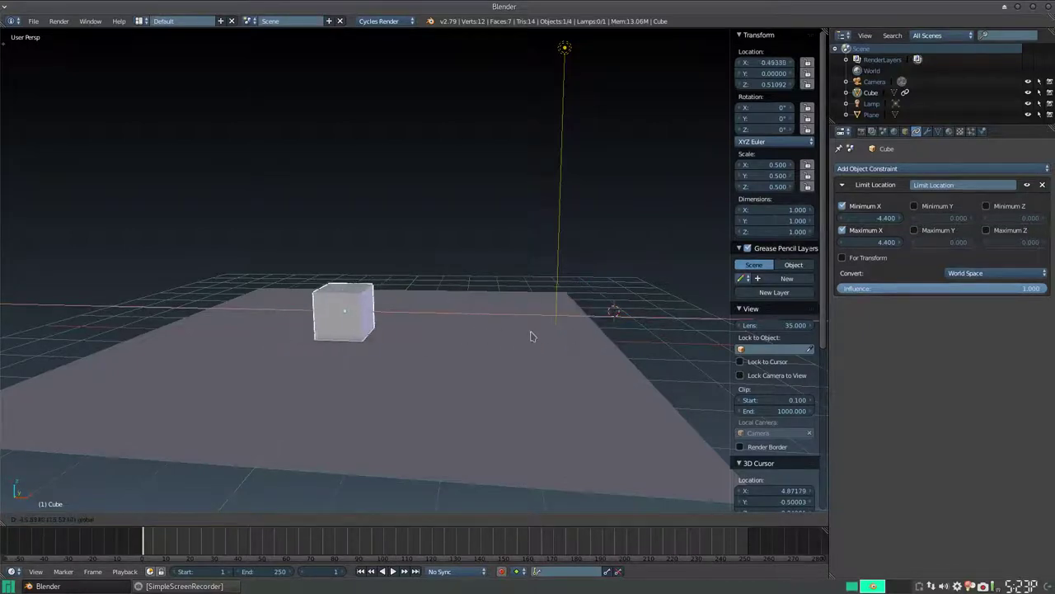
pyautogui.click(554, 334)
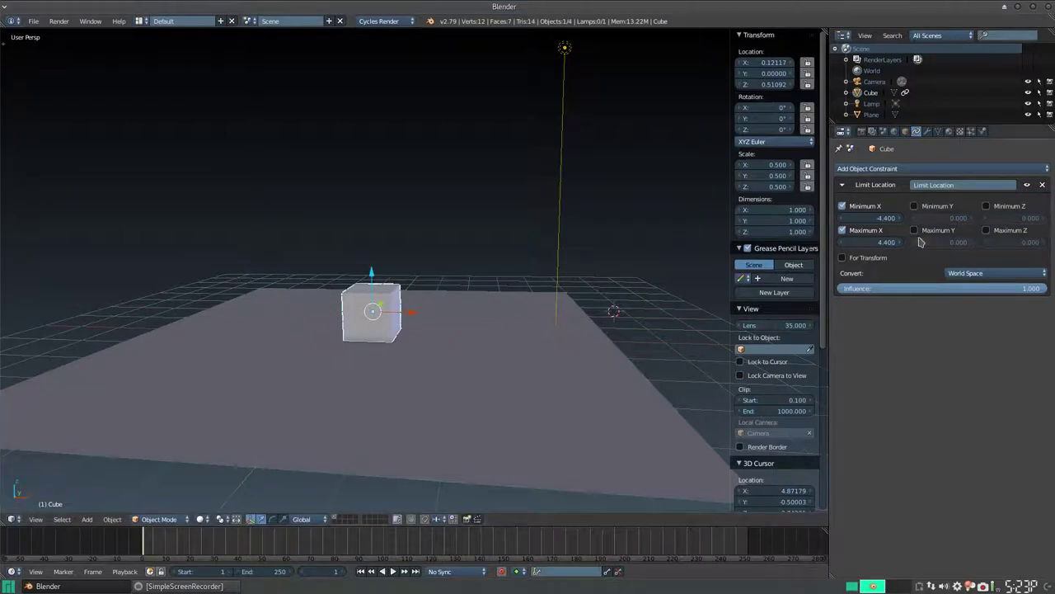
pyautogui.press('-')
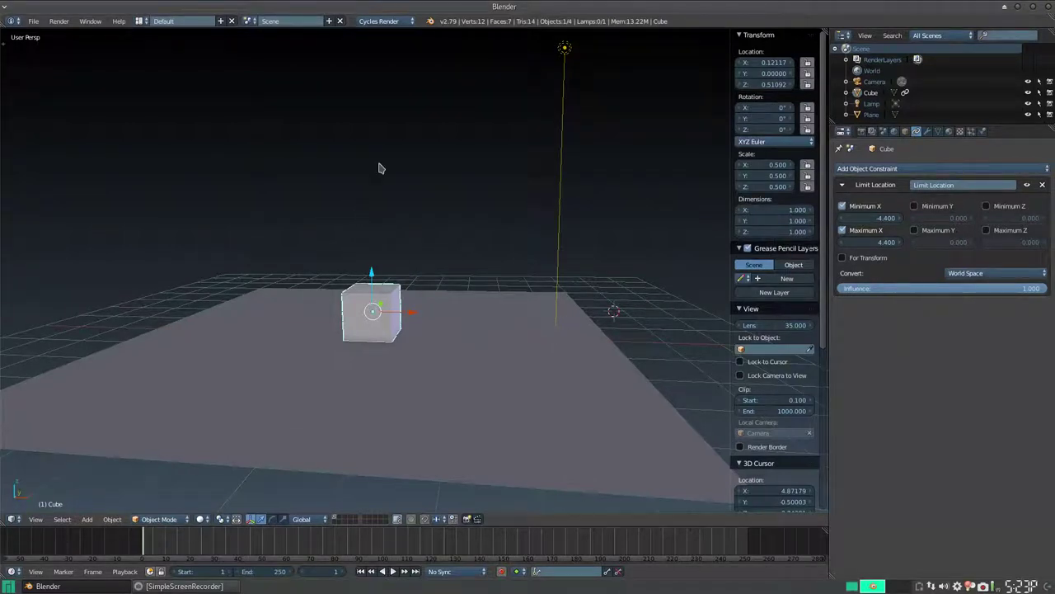
pyautogui.click(384, 22)
pyautogui.click(388, 47)
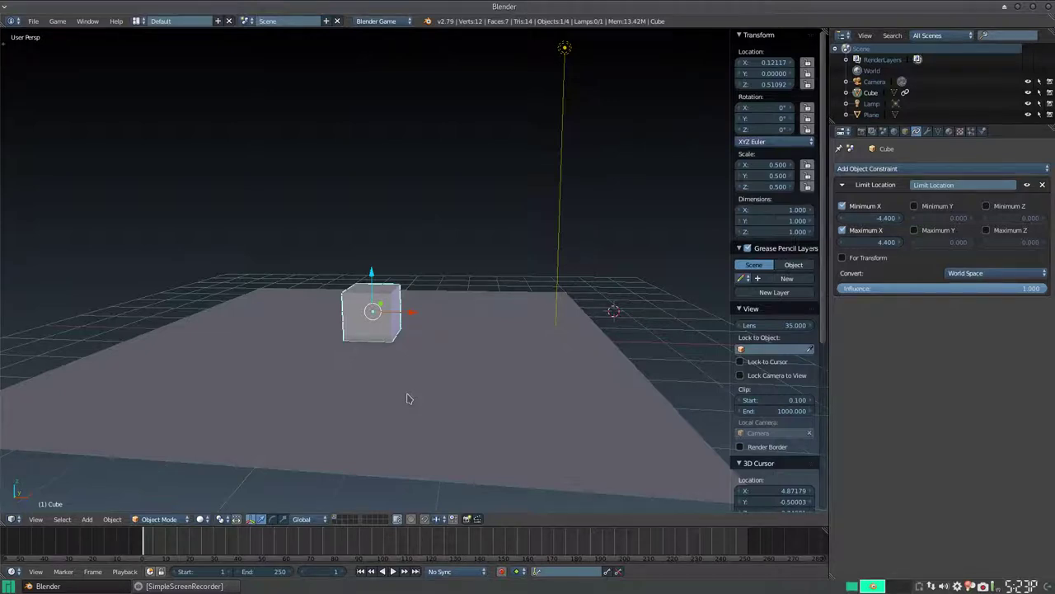
pyautogui.click(383, 21)
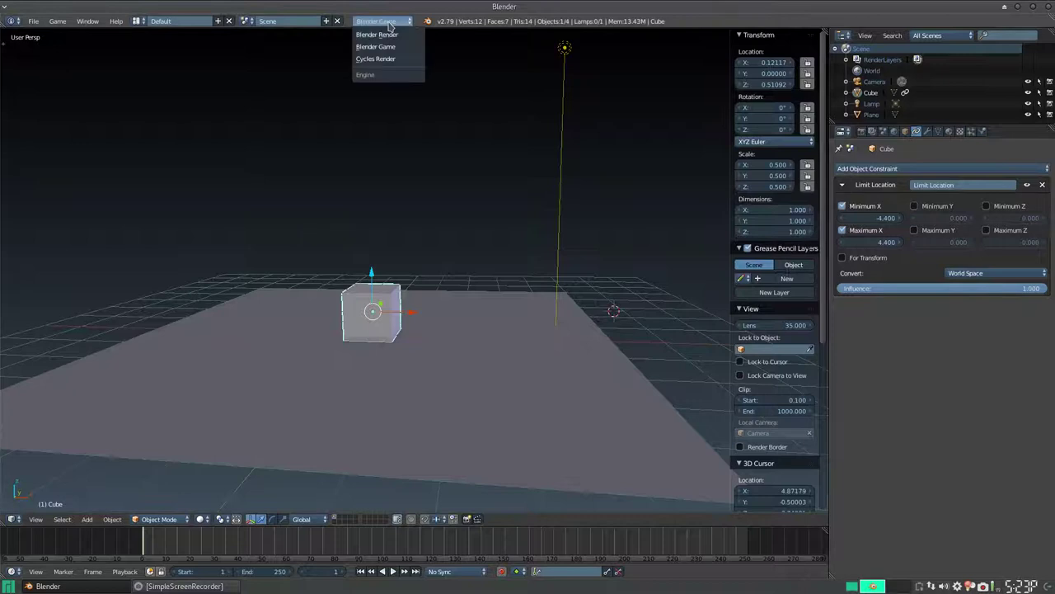
pyautogui.click(389, 59)
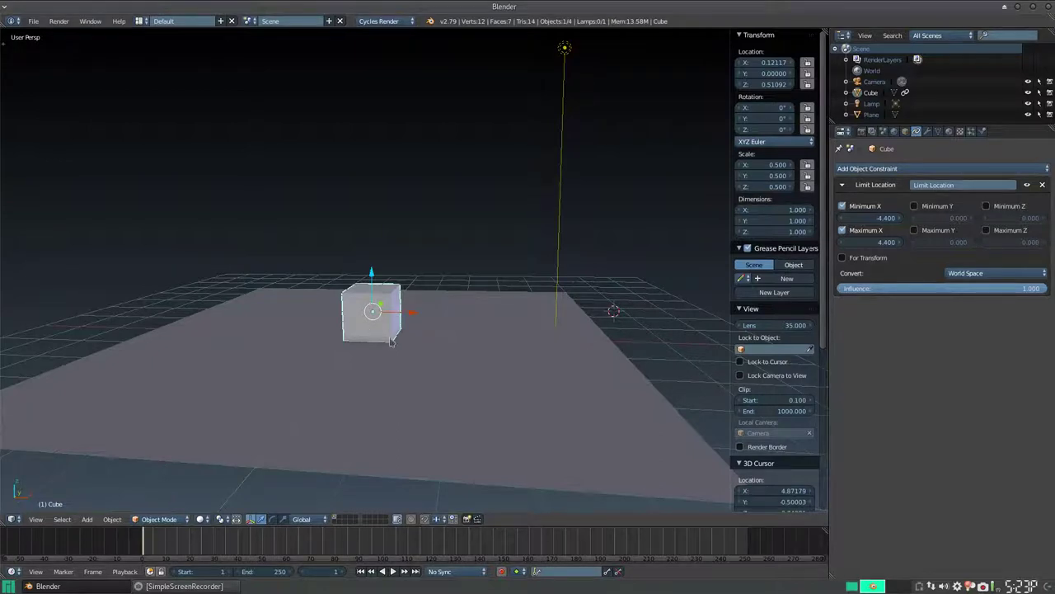
# Push the cube right along X toward its 4.4 limit
pyautogui.moveTo(406, 315); pyautogui.dragTo(607, 321)
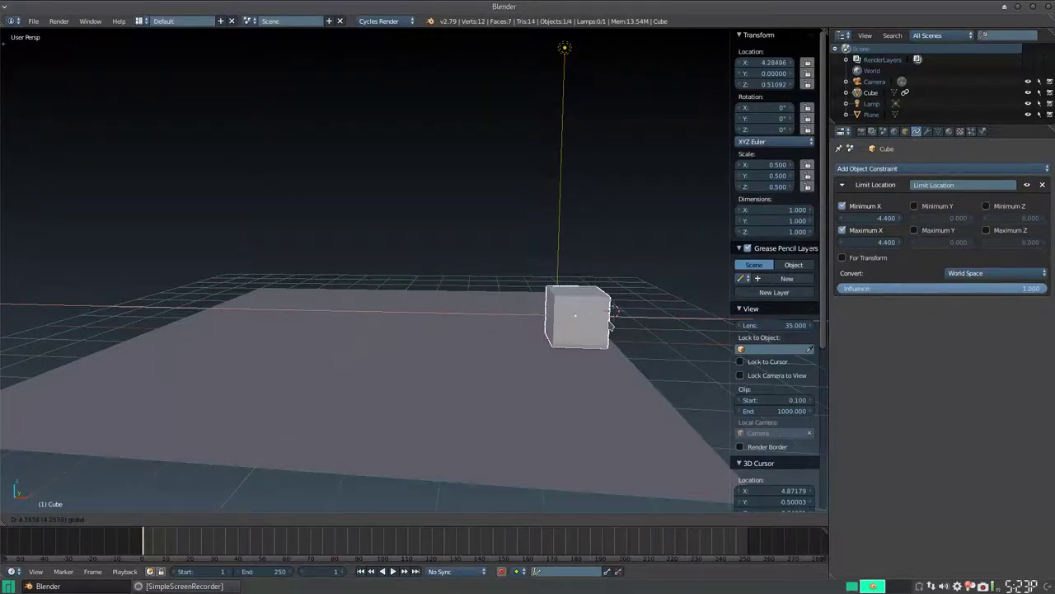
pyautogui.moveTo(607, 321); pyautogui.dragTo(600, 329)
pyautogui.scroll(-1, 600, 329)
pyautogui.scroll(-1, 601, 329)
pyautogui.moveTo(596, 330); pyautogui.dragTo(580, 311, button='middle')
pyautogui.moveTo(582, 310)
pyautogui.mouseDown()
pyautogui.moveTo(597, 316)
pyautogui.moveTo(472, 314)
pyautogui.mouseUp()
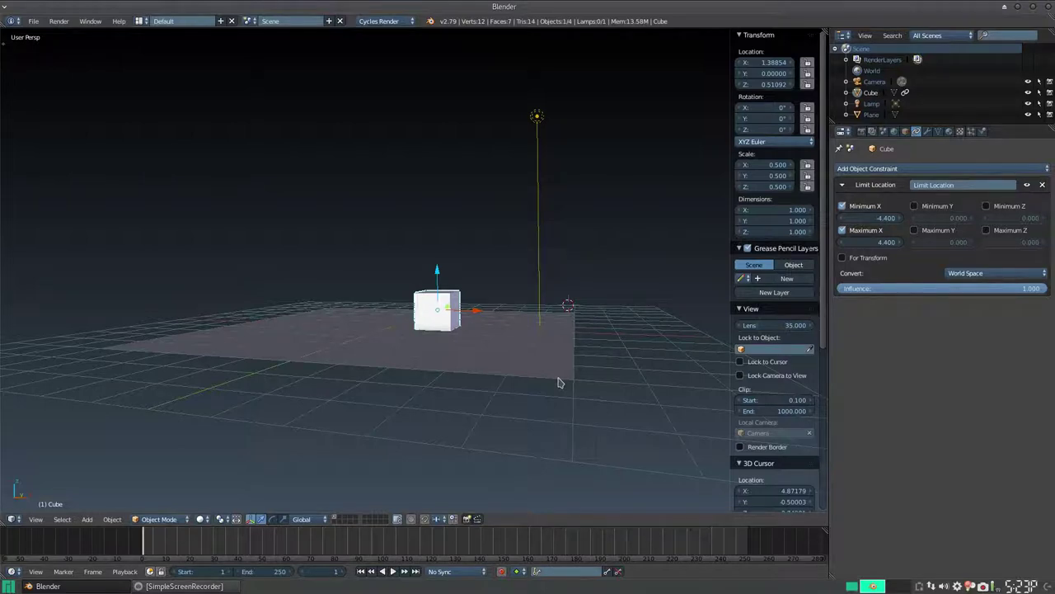
# Push the cube left to X -5.72392, where the -4.4 limit holds it at the edge
pyautogui.moveTo(452, 341)
pyautogui.mouseDown(button='middle')
pyautogui.moveTo(495, 366)
pyautogui.moveTo(483, 368)
pyautogui.mouseUp(button='middle')
pyautogui.scroll(3, 483, 367)
pyautogui.scroll(-1, 483, 368)
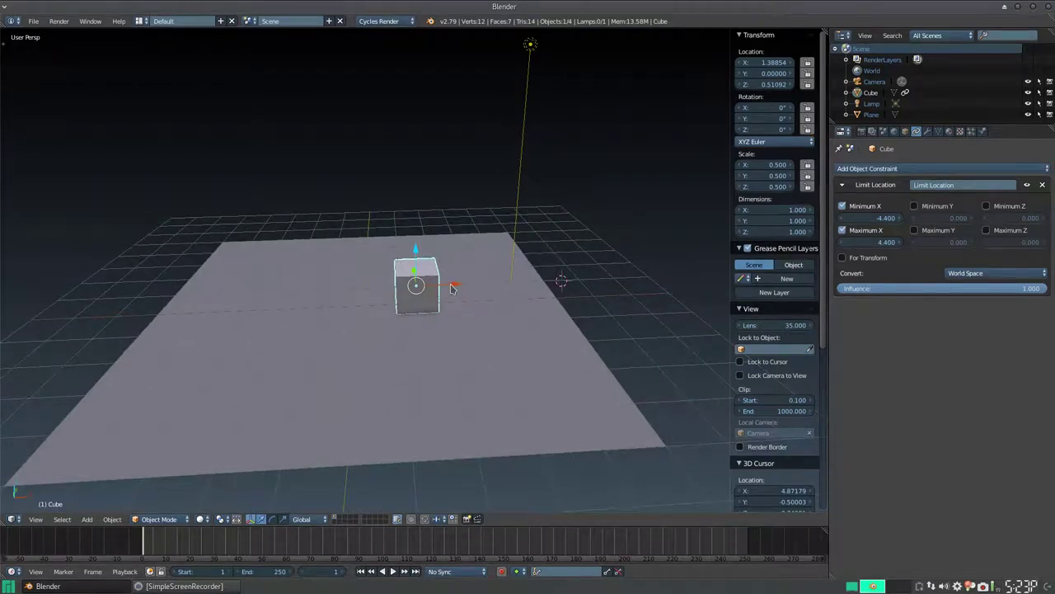
pyautogui.moveTo(452, 288); pyautogui.dragTo(349, 278)
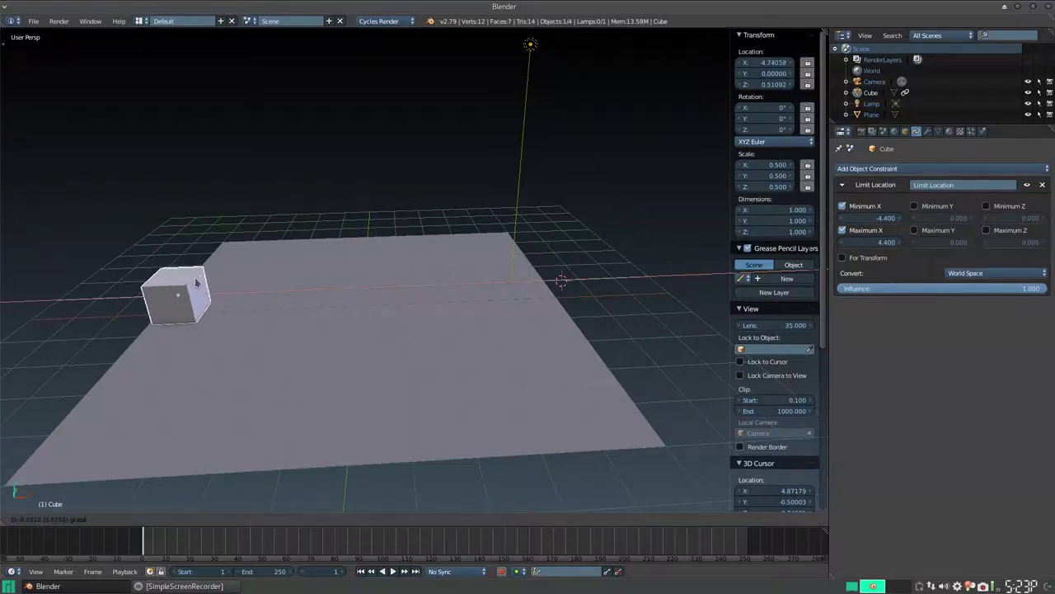
pyautogui.moveTo(349, 278); pyautogui.dragTo(138, 292)
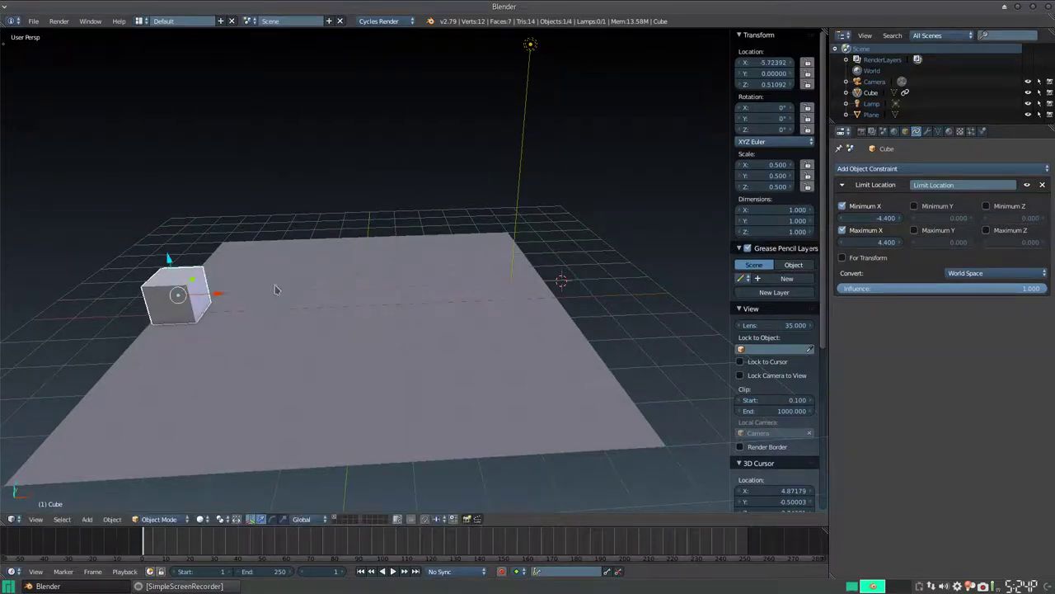
# Keyframe the cube's location at frame 1, try a move right, and undo it
pyautogui.press('i')
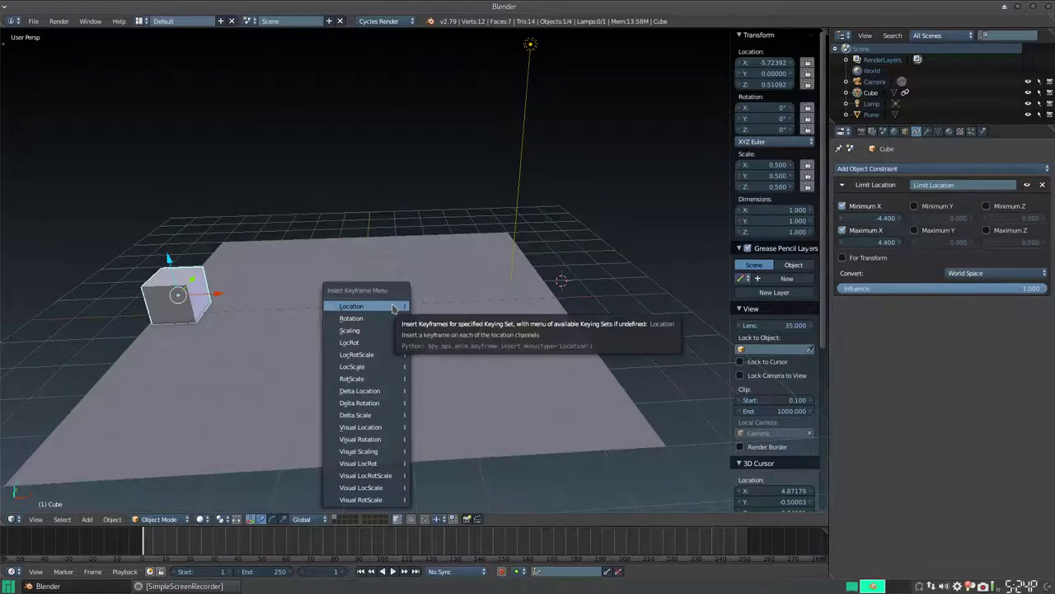
pyautogui.click(392, 308)
pyautogui.press('g')
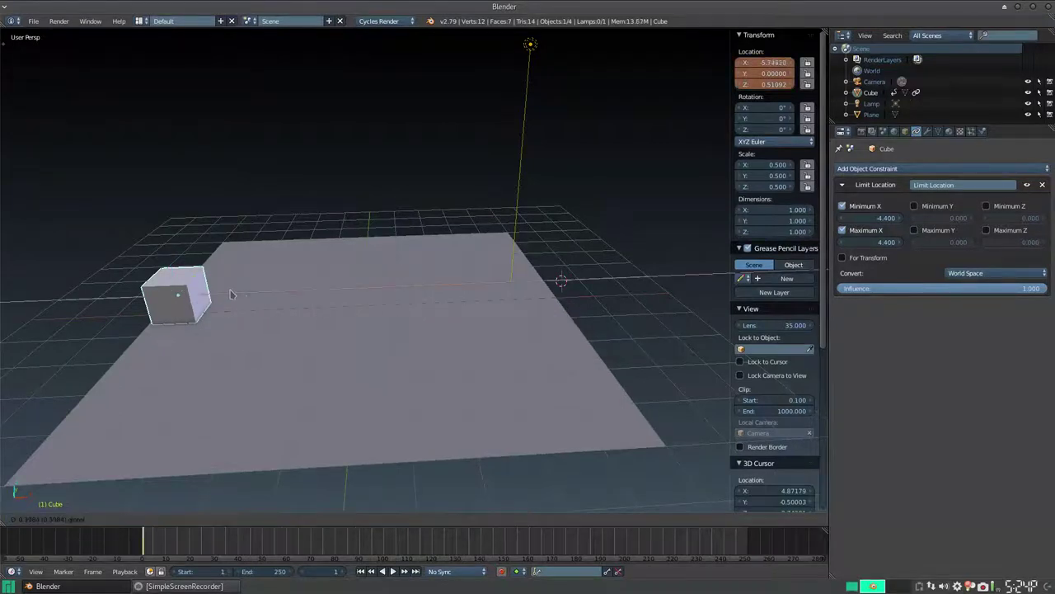
pyautogui.click(421, 271)
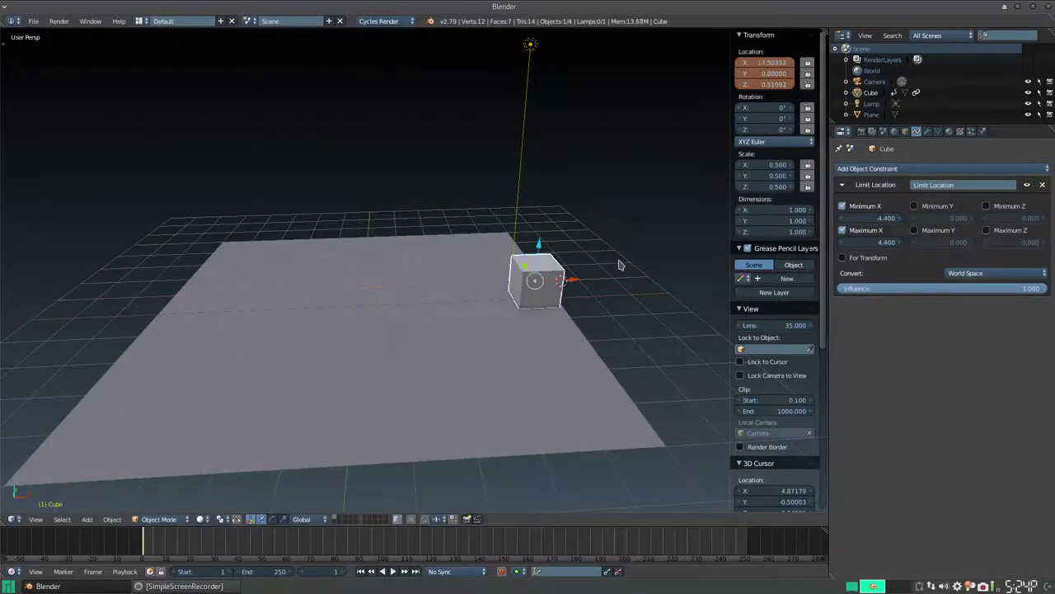
pyautogui.press('i')
pyautogui.hotkey('ctrl', 'z')
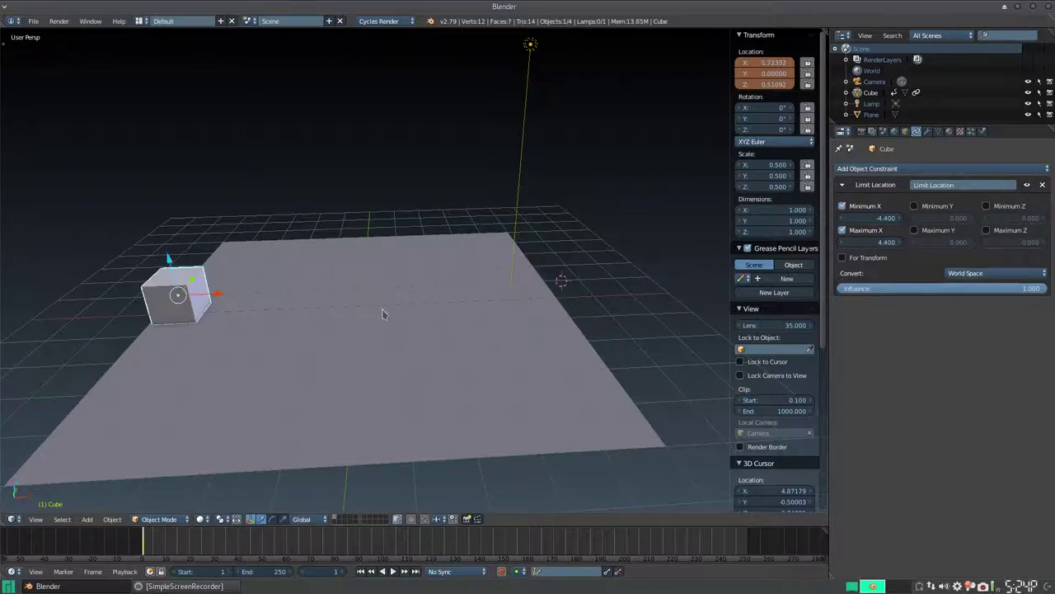
# Jump to frame 85 and briefly play then stop the animation
pyautogui.click(352, 551)
pyautogui.hotkey('alt', 'a')
pyautogui.moveTo(347, 550); pyautogui.dragTo(350, 551)
pyautogui.press('Escape')
# Move the cube far right to X 9.41232 and keyframe its location at frame 85
pyautogui.press('g')
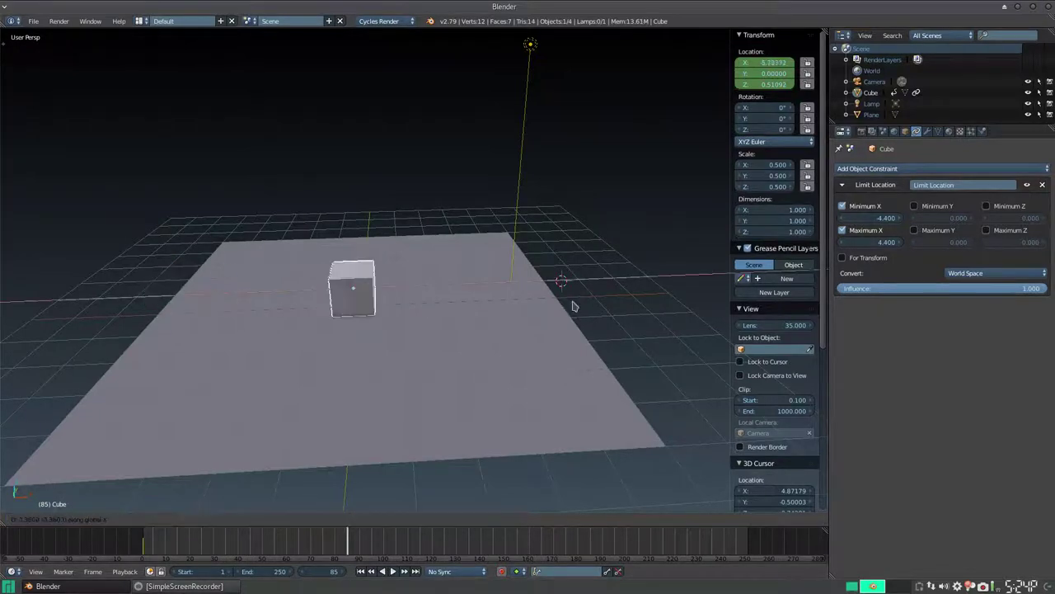
pyautogui.click(314, 279)
pyautogui.press('i')
pyautogui.click(443, 251)
# Play the animation from frame 1 to watch the limit clamp, keeping end frame 250
pyautogui.click(362, 570)
pyautogui.hotkey('alt', 'a')
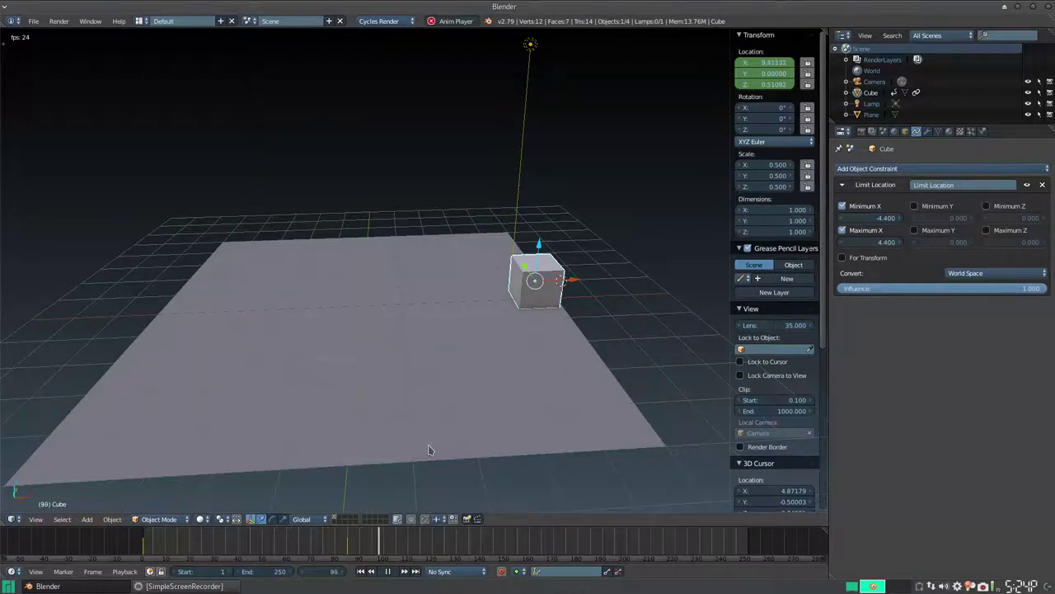
pyautogui.press('Escape')
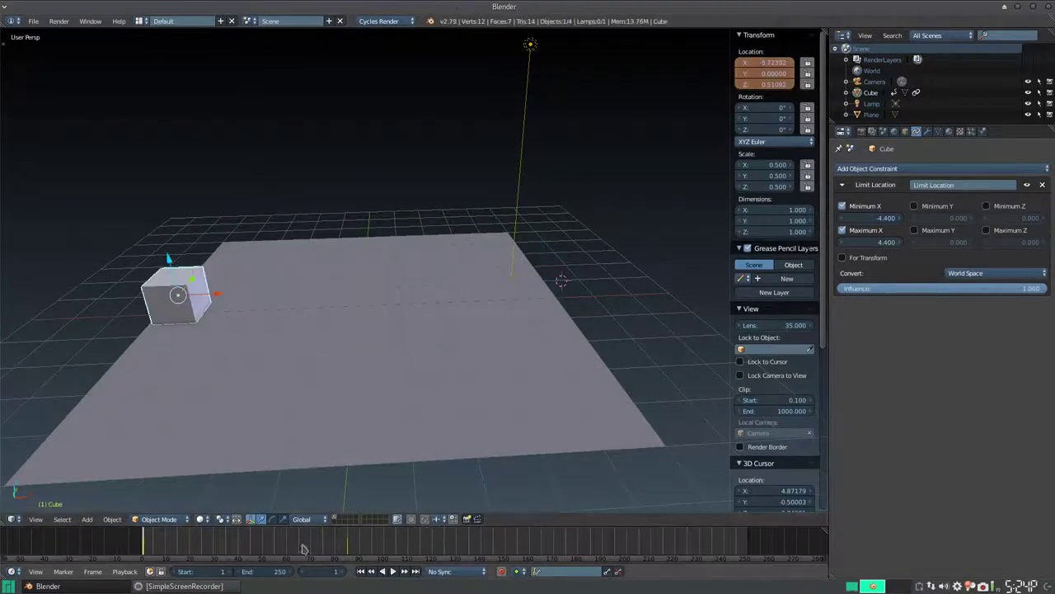
pyautogui.doubleClick(279, 571)
pyautogui.press('Return')
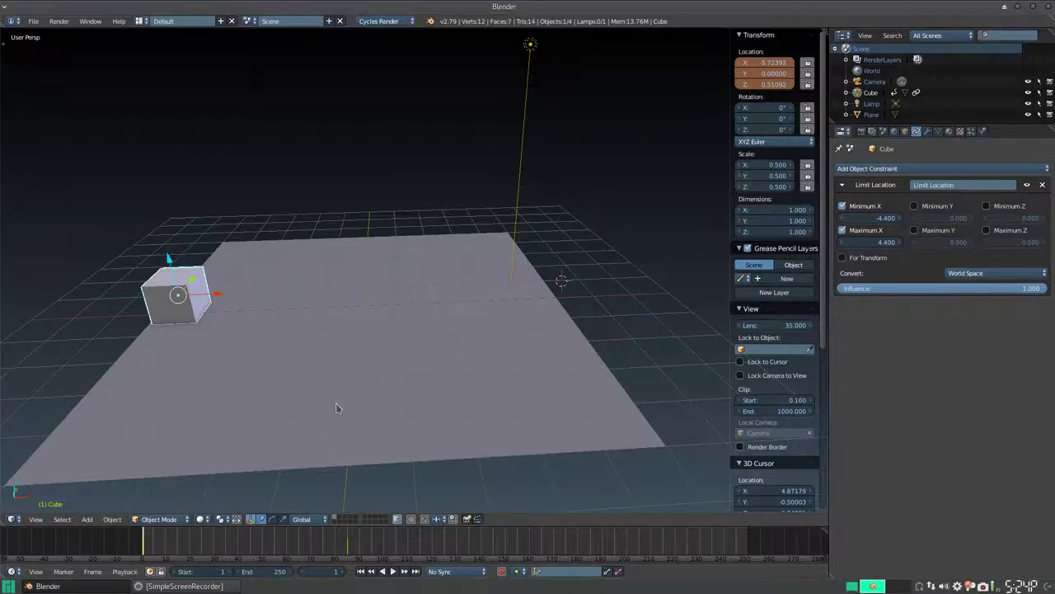
# Uncheck Minimum X and Maximum X, test a free X move, and replay the animation
pyautogui.click(842, 206)
pyautogui.click(842, 230)
pyautogui.press('g')
pyautogui.press('x')
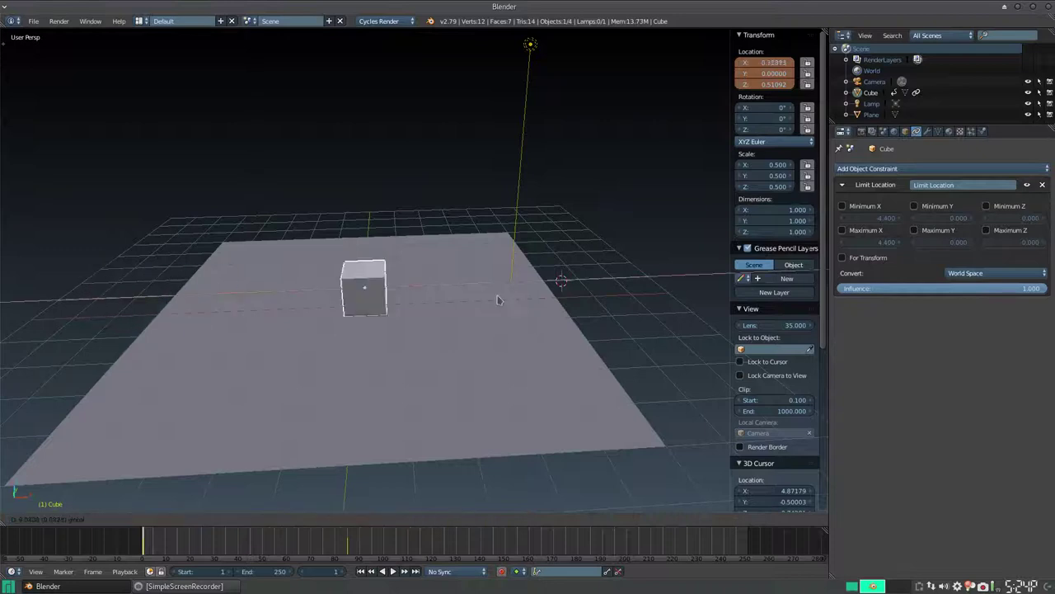
pyautogui.click(120, 339)
pyautogui.hotkey('alt', 'a')
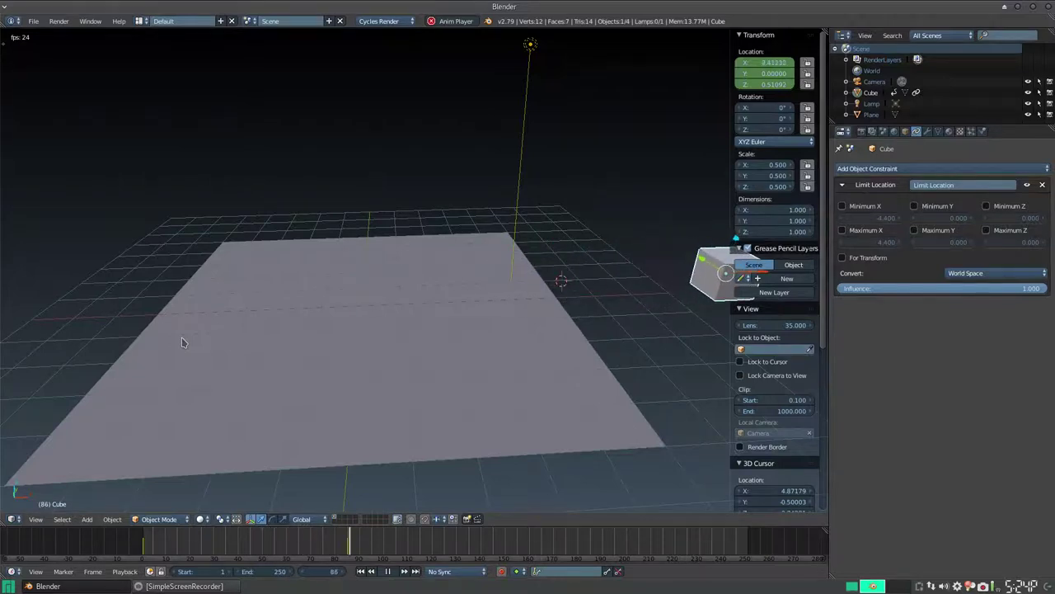
pyautogui.press('Escape')
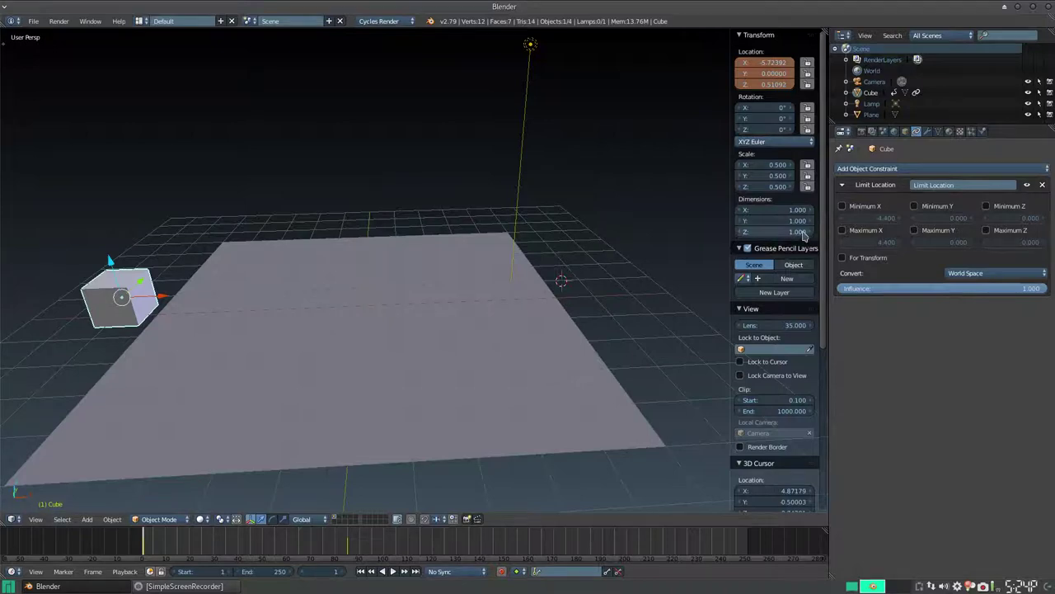
# Enable the Y limits with Minimum Y -2 and Maximum Y 2
pyautogui.click(914, 207)
pyautogui.click(920, 219)
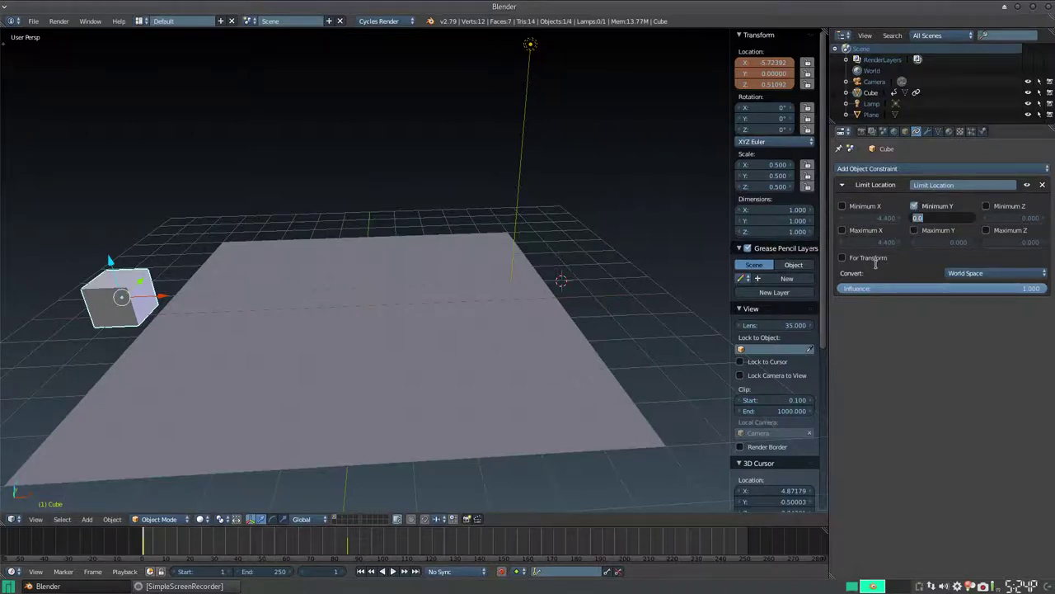
pyautogui.write('-2')
pyautogui.press('Return')
pyautogui.click(926, 242)
pyautogui.click(914, 231)
pyautogui.click(922, 242)
pyautogui.write('2')
pyautogui.press('Return')
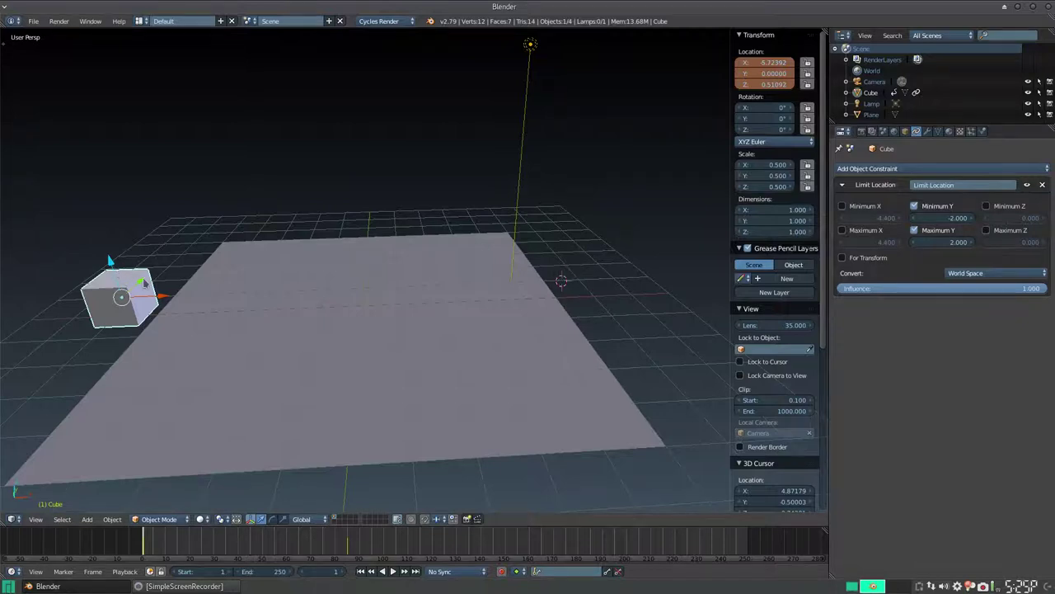
# Drag the cube both ways along Y to test the clamp, then re-enable the Minimum X limit of -4.4
pyautogui.moveTo(137, 285); pyautogui.dragTo(10, 420)
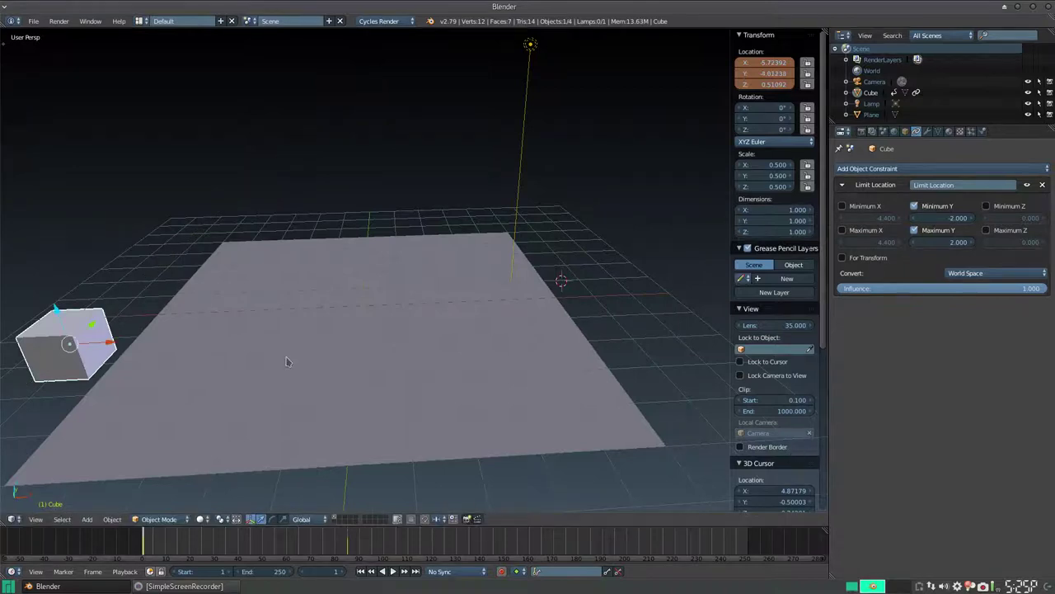
pyautogui.moveTo(92, 325); pyautogui.dragTo(158, 264)
pyautogui.moveTo(91, 326); pyautogui.dragTo(161, 272)
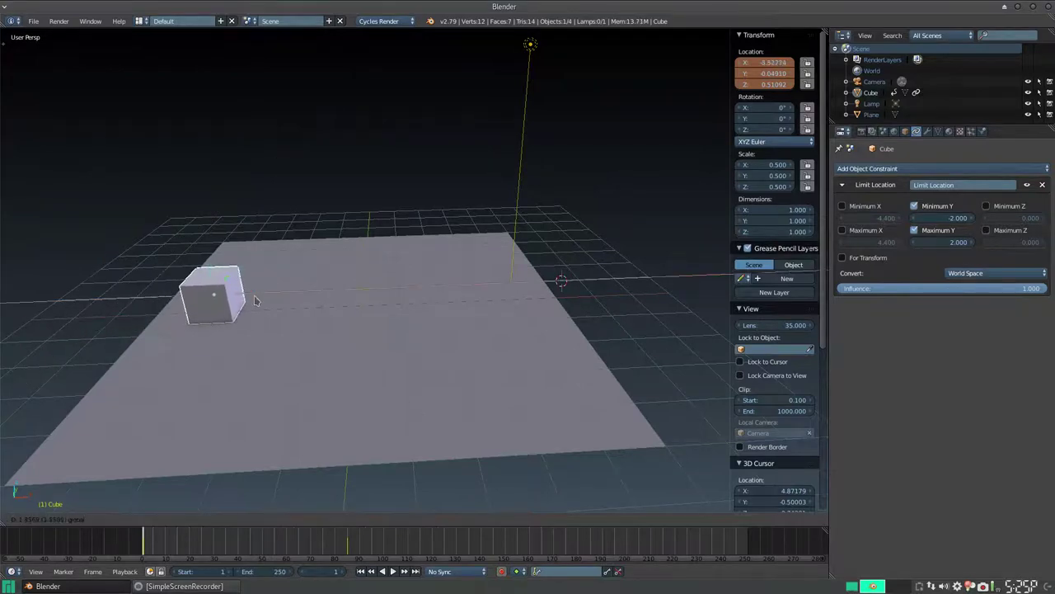
pyautogui.moveTo(163, 299); pyautogui.dragTo(253, 295)
pyautogui.click(842, 206)
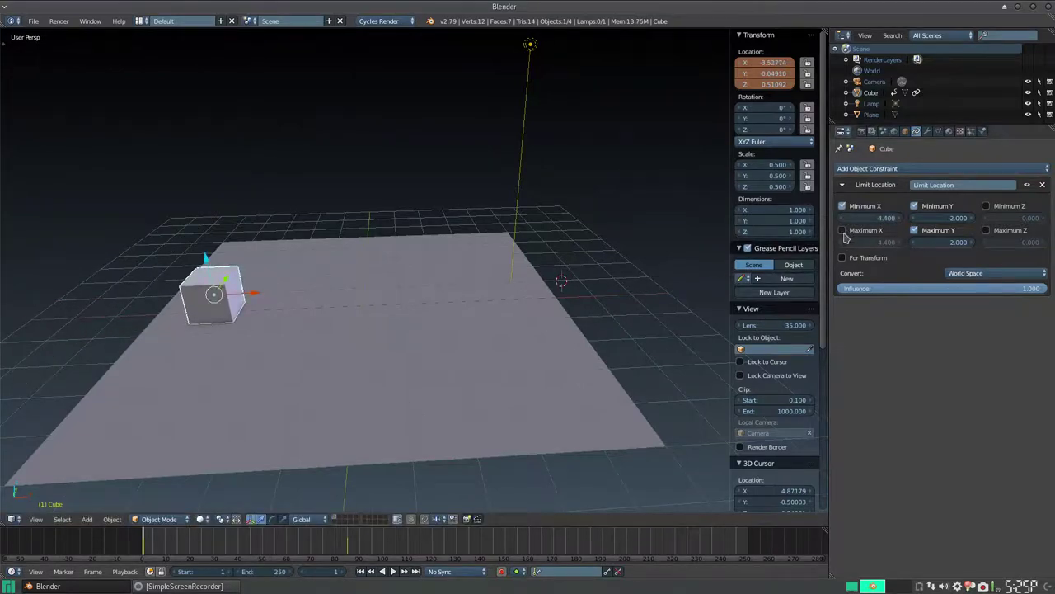
# Turn Maximum X back on and slide the cube to about X 0.81, Y 0.49, undoing a Z drop
pyautogui.click(842, 231)
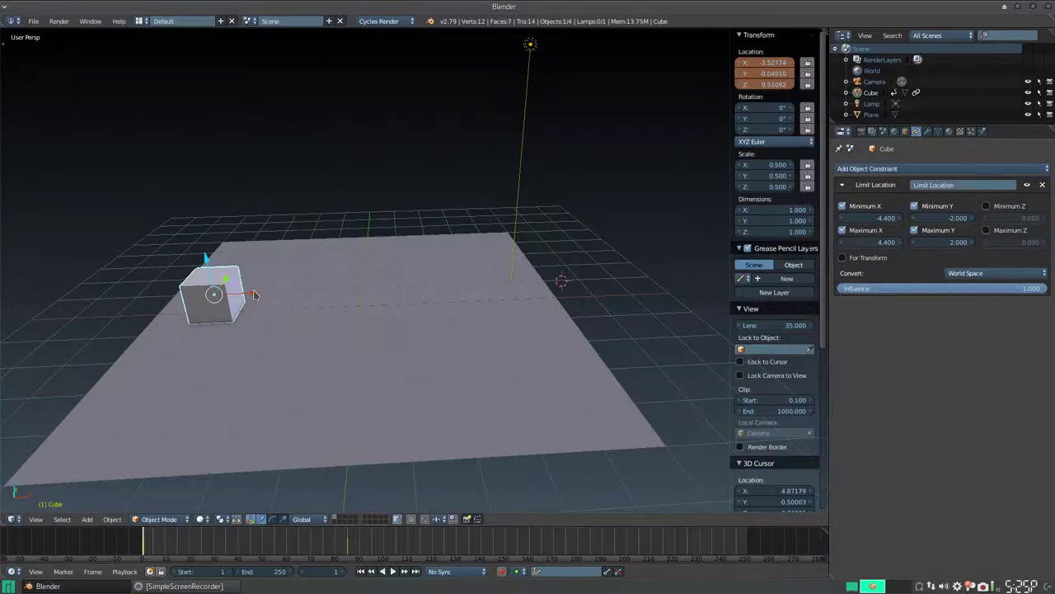
pyautogui.moveTo(254, 295); pyautogui.dragTo(416, 299)
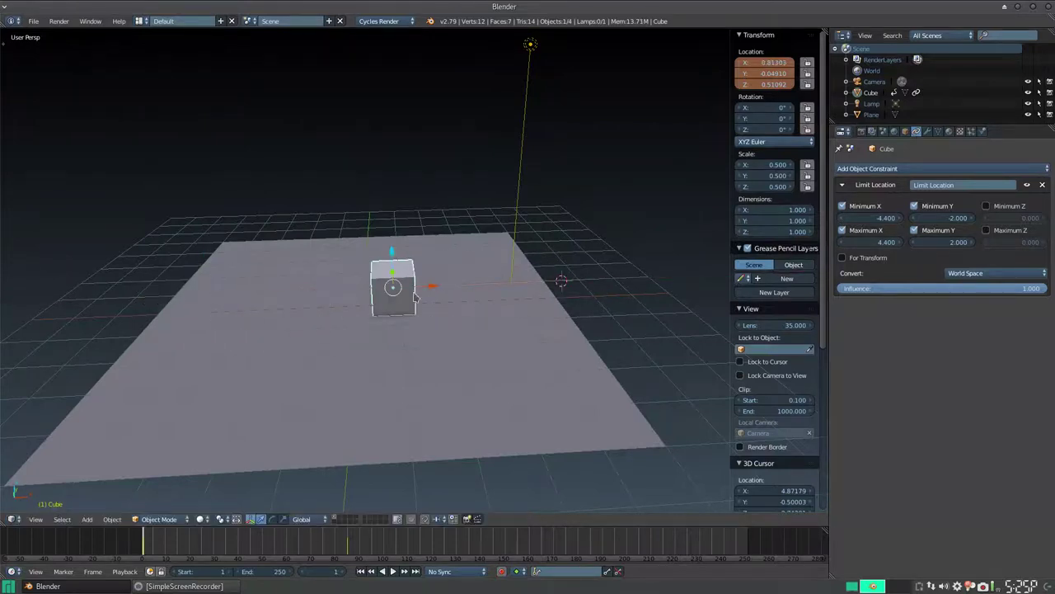
pyautogui.moveTo(393, 256); pyautogui.dragTo(393, 307)
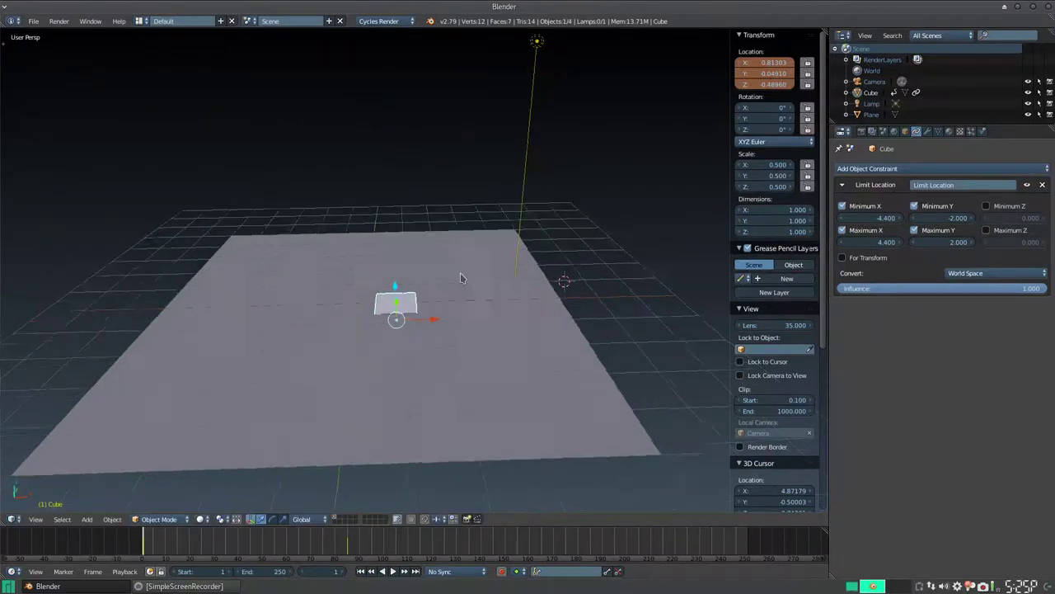
pyautogui.moveTo(459, 278); pyautogui.dragTo(406, 286, button='middle')
pyautogui.hotkey('ctrl', 'z')
pyautogui.moveTo(474, 269)
pyautogui.mouseDown()
pyautogui.moveTo(498, 282)
pyautogui.moveTo(464, 298)
pyautogui.mouseUp()
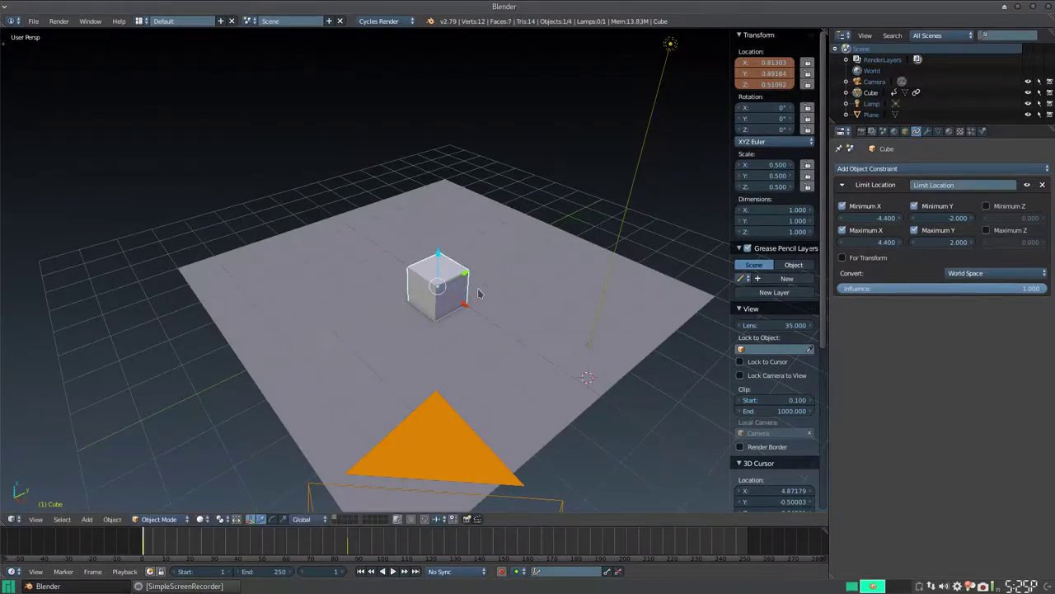
pyautogui.moveTo(463, 298); pyautogui.dragTo(429, 272, button='middle')
# Enable the Z limits with Minimum Z -3 and Maximum Z 3
pyautogui.click(986, 206)
pyautogui.click(1000, 217)
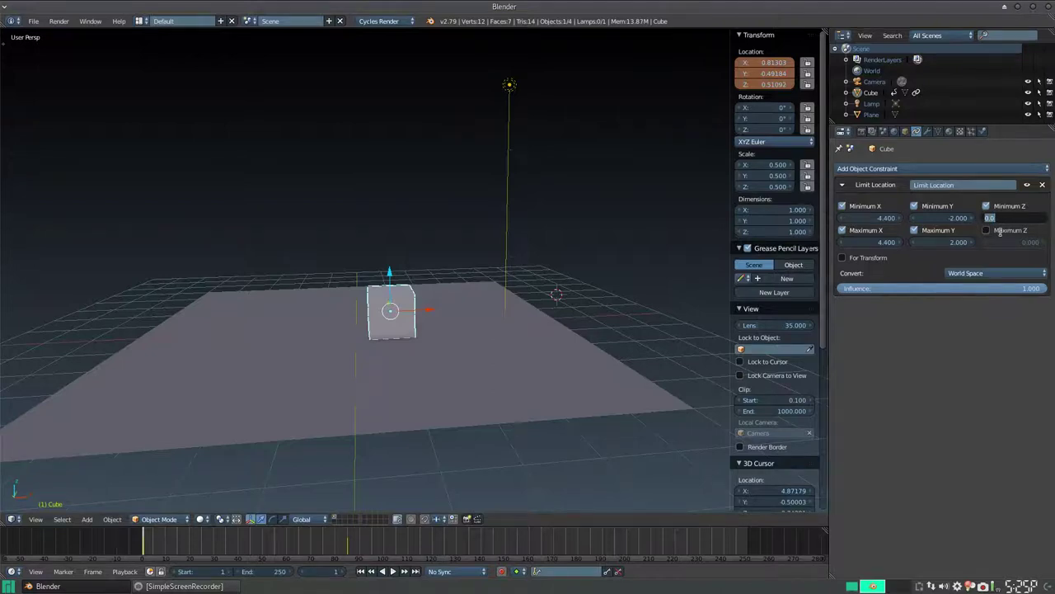
pyautogui.write('-3')
pyautogui.press('Return')
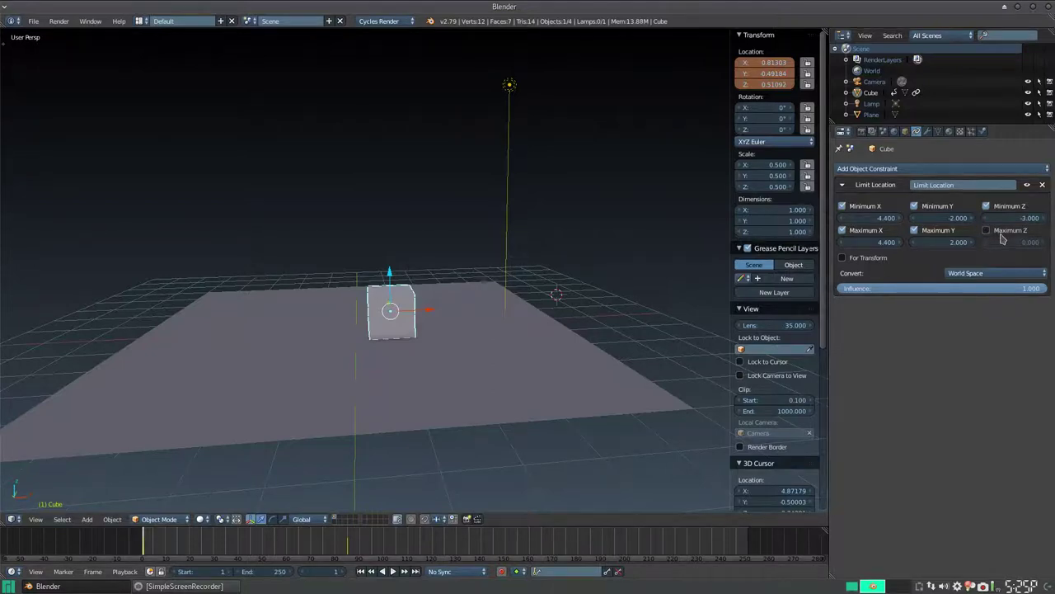
pyautogui.click(986, 231)
pyautogui.click(1000, 242)
pyautogui.write('3')
pyautogui.press('Return')
# Move the cube up and down along Z against the limits, leaving it at Z 1.0059
pyautogui.press('g')
pyautogui.press('z')
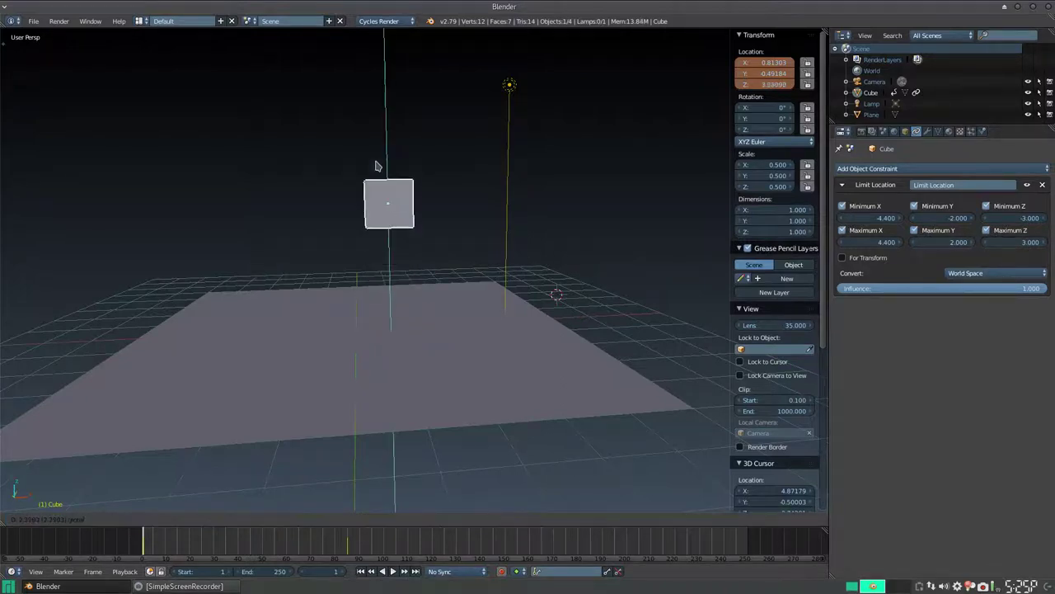
pyautogui.click(378, 109)
pyautogui.press('g')
pyautogui.press('z')
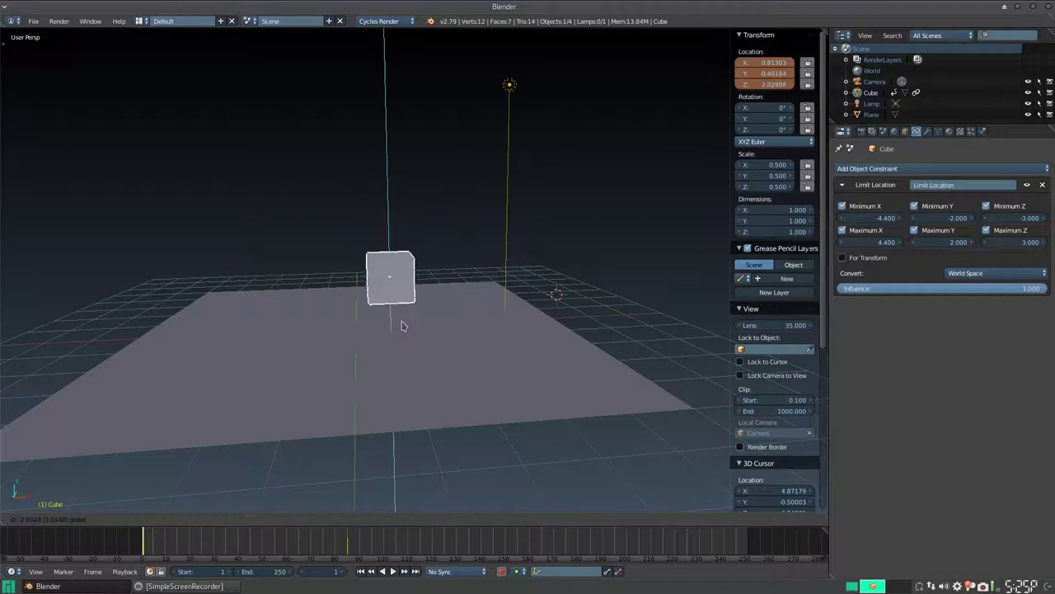
pyautogui.click(424, 119)
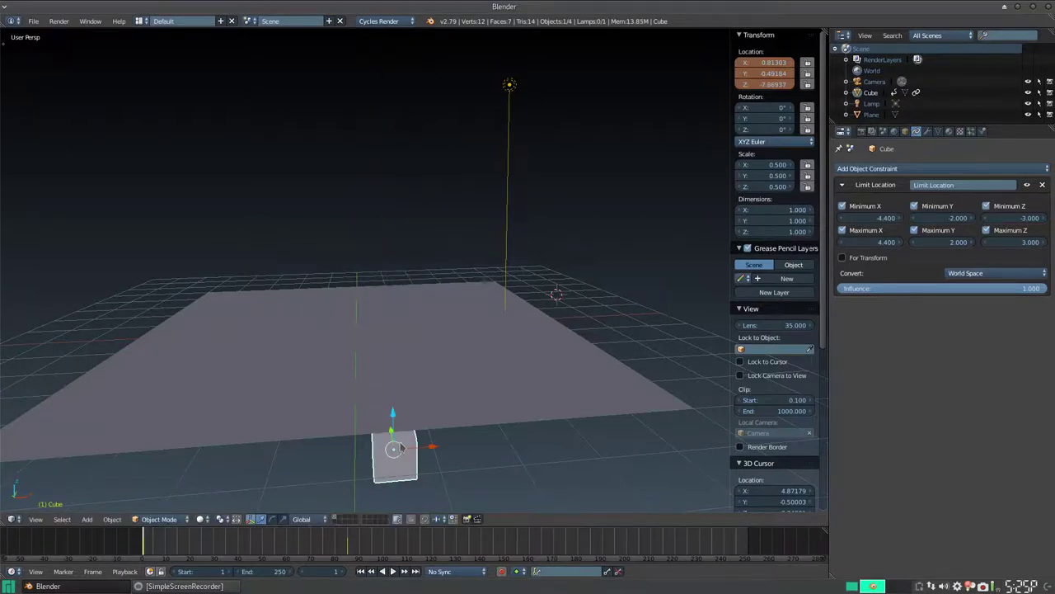
pyautogui.press('g')
pyautogui.press('z')
pyautogui.click(371, 123)
pyautogui.moveTo(367, 231); pyautogui.dragTo(441, 294, button='middle')
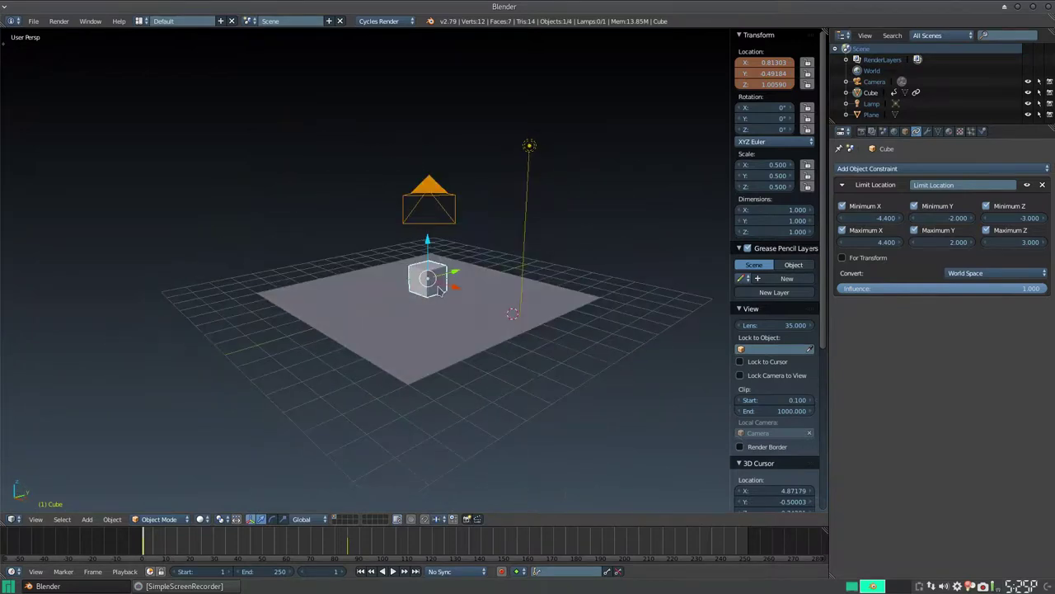
# Move the cube freely against all limits, placing it at X 0.49, Y -0.56, Z 1.70
pyautogui.press('g')
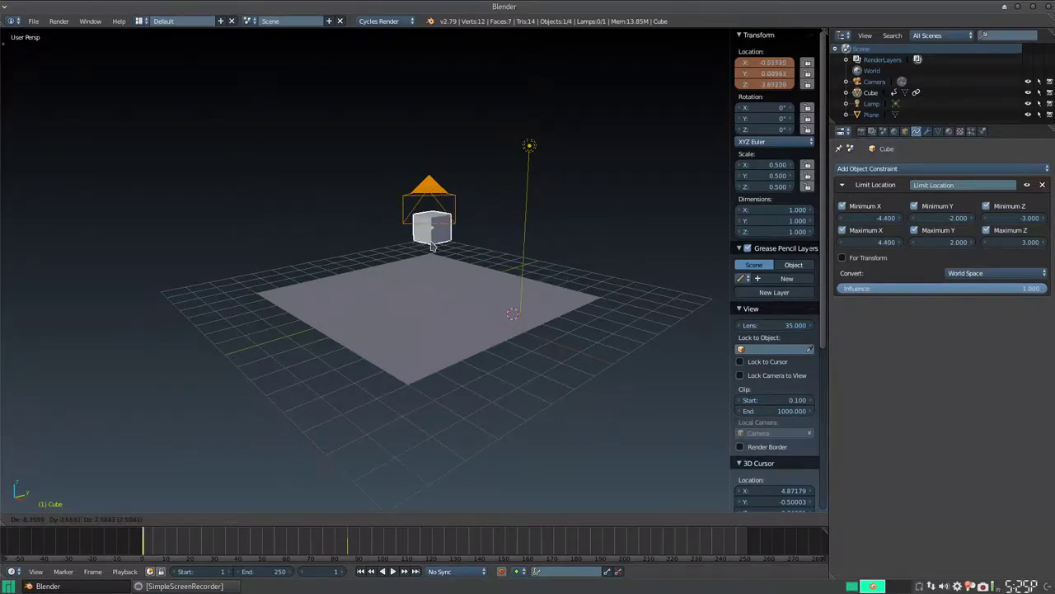
pyautogui.click(416, 254)
pyautogui.scroll(-2, 317, 328)
pyautogui.scroll(-2, 280, 338)
pyautogui.moveTo(277, 339)
pyautogui.mouseDown(button='middle')
pyautogui.moveTo(361, 336)
pyautogui.moveTo(330, 376)
pyautogui.moveTo(381, 360)
pyautogui.mouseUp(button='middle')
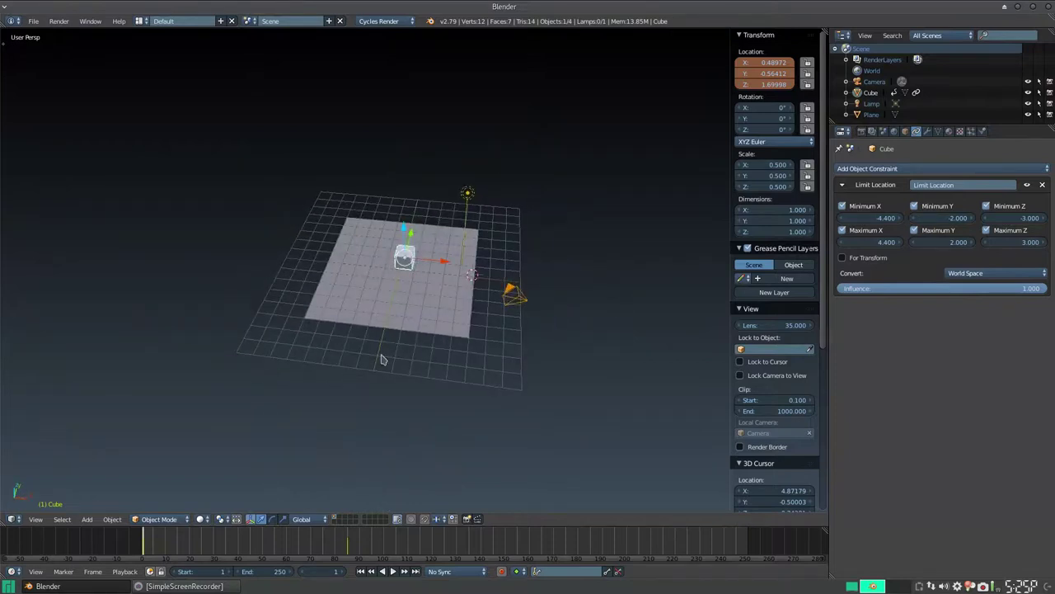
pyautogui.scroll(3, 382, 360)
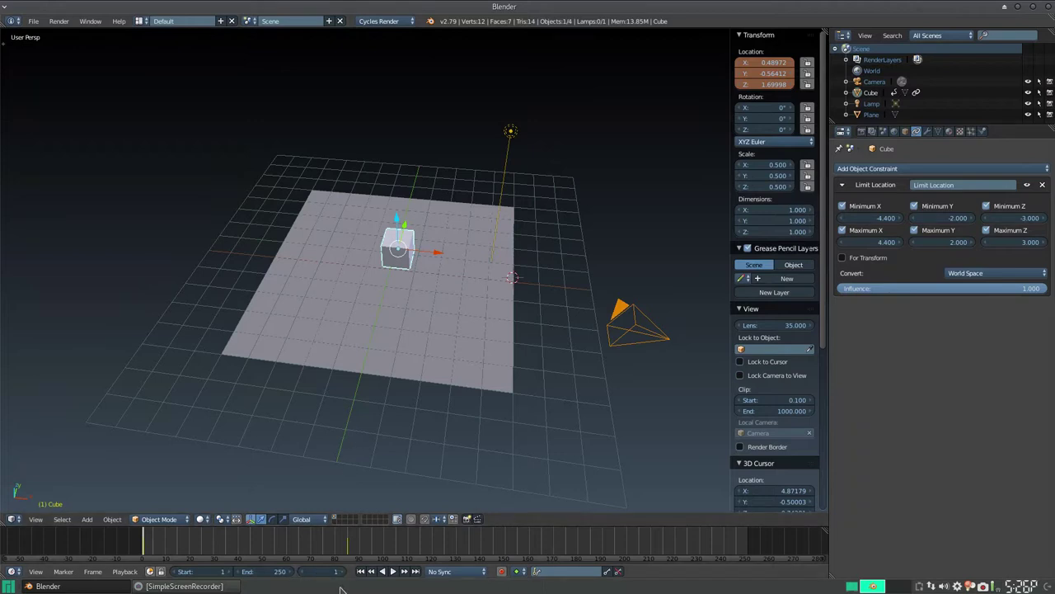
pyautogui.click(243, 587)
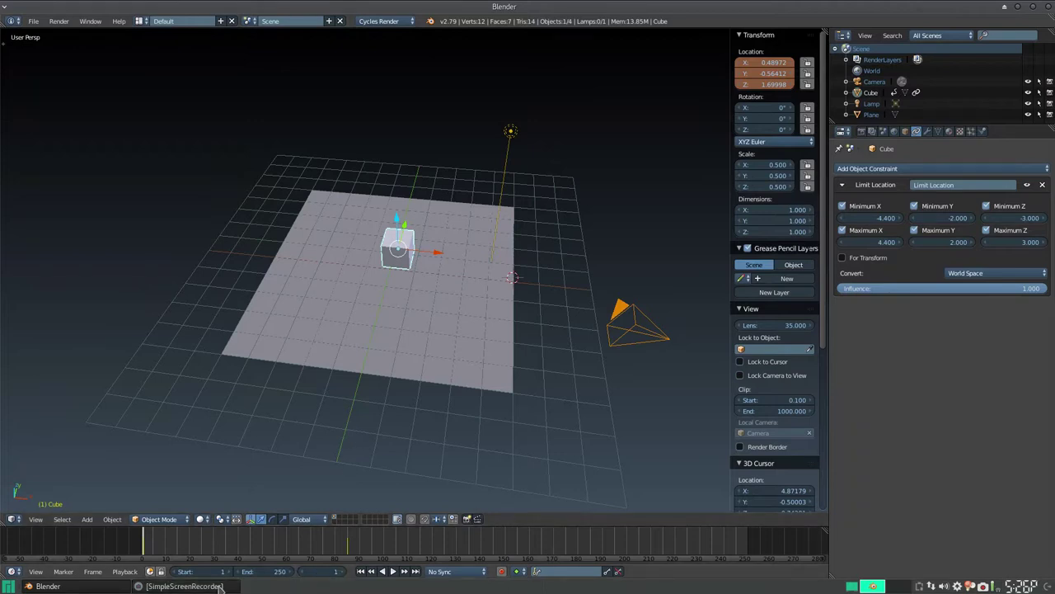